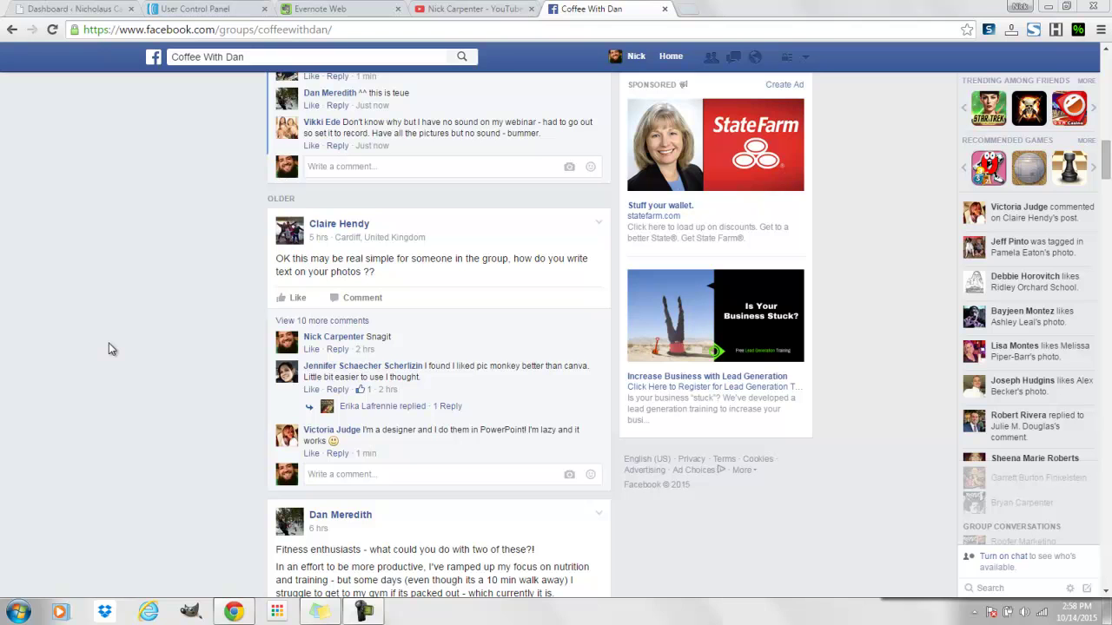
- Open the fountain-pen photo from the Coffee With Dan group's Photos section full size
{"action": "scroll", "coordinate": [137, 346], "scroll_direction": "up", "scroll_amount": 20}
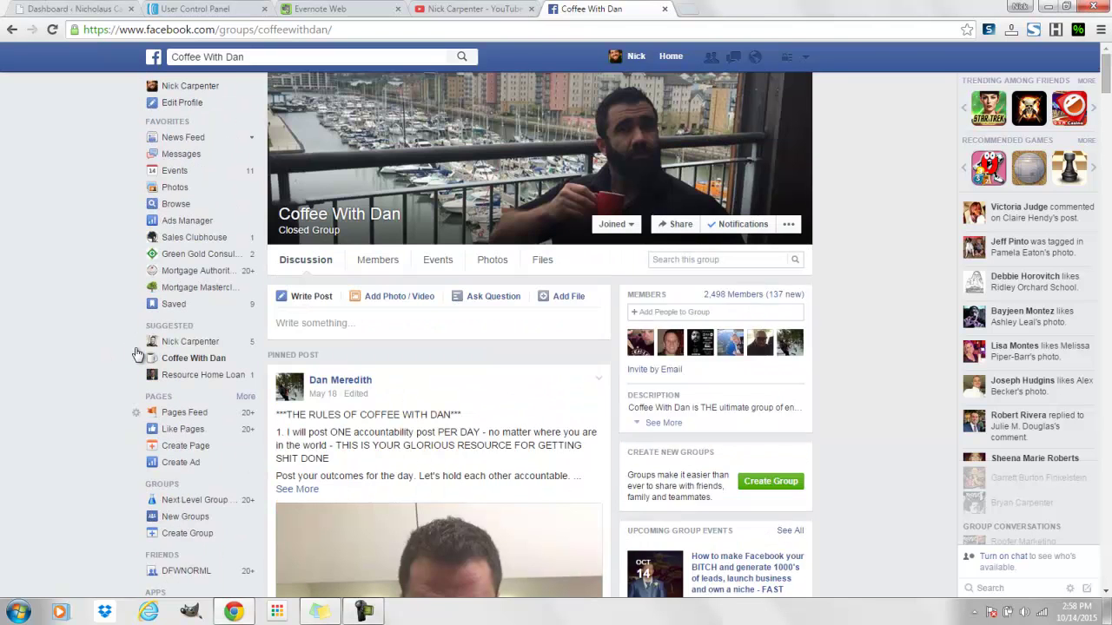
{"action": "left_click", "coordinate": [391, 259]}
{"action": "left_click", "coordinate": [491, 261]}
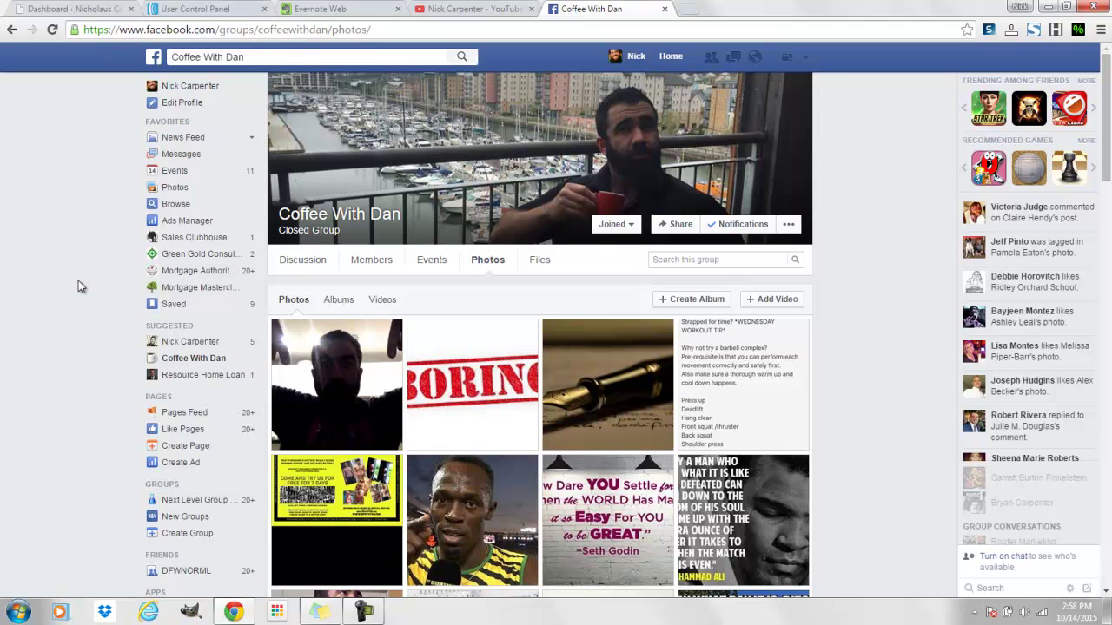
{"action": "left_click", "coordinate": [549, 370]}
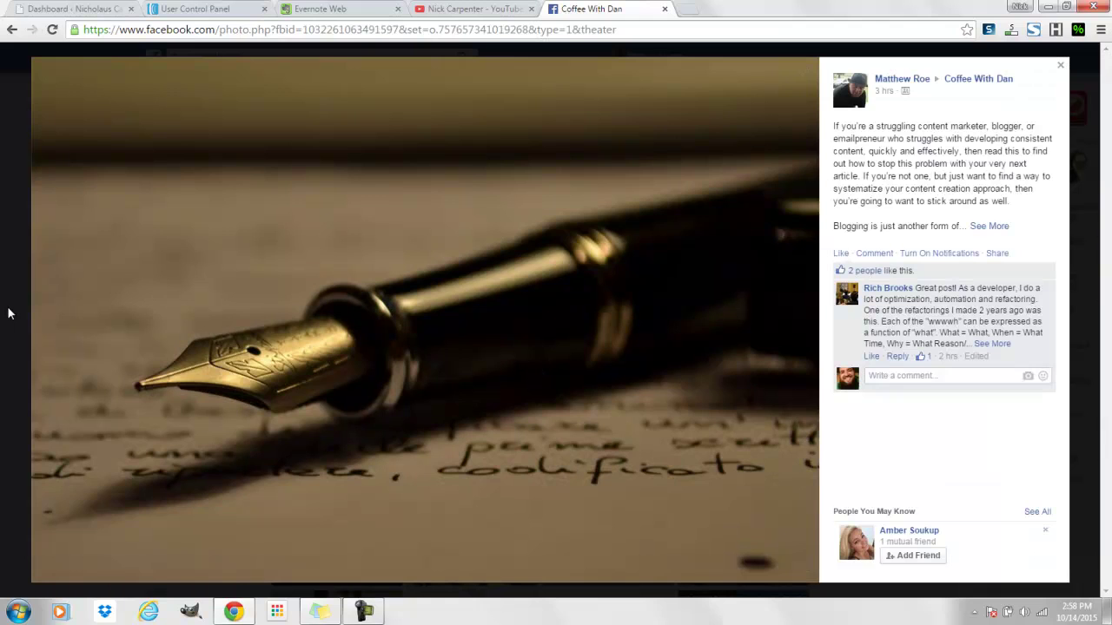
- Capture the fountain-pen photo region and crop its left and right sides to 837 x 745 pixels
{"action": "key", "text": "Print"}
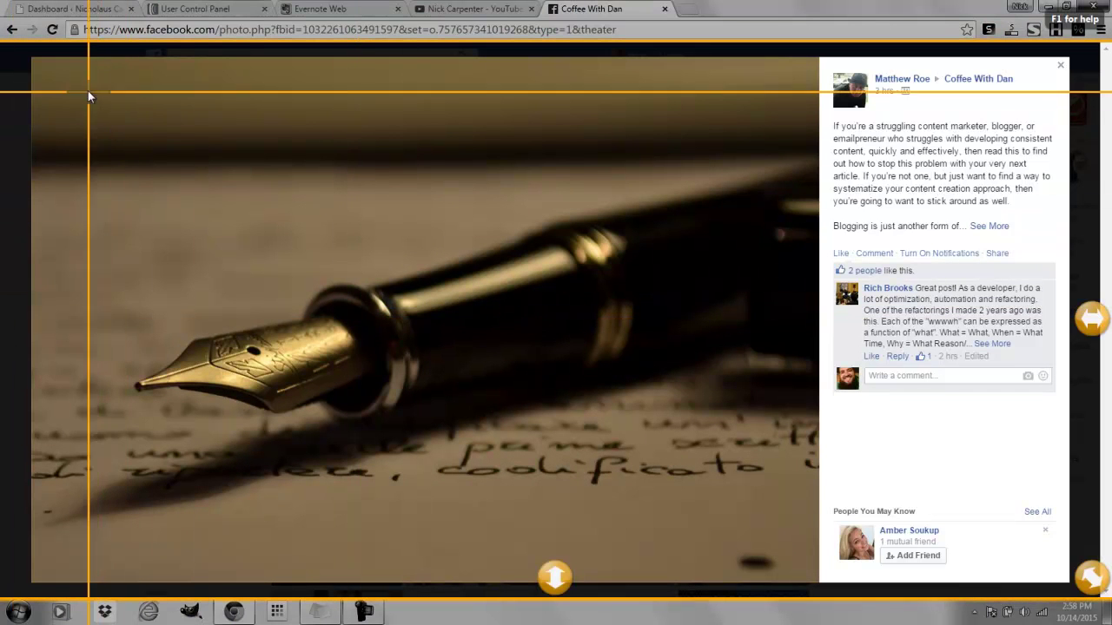
{"action": "left_click_drag", "start_coordinate": [65, 59], "coordinate": [779, 583]}
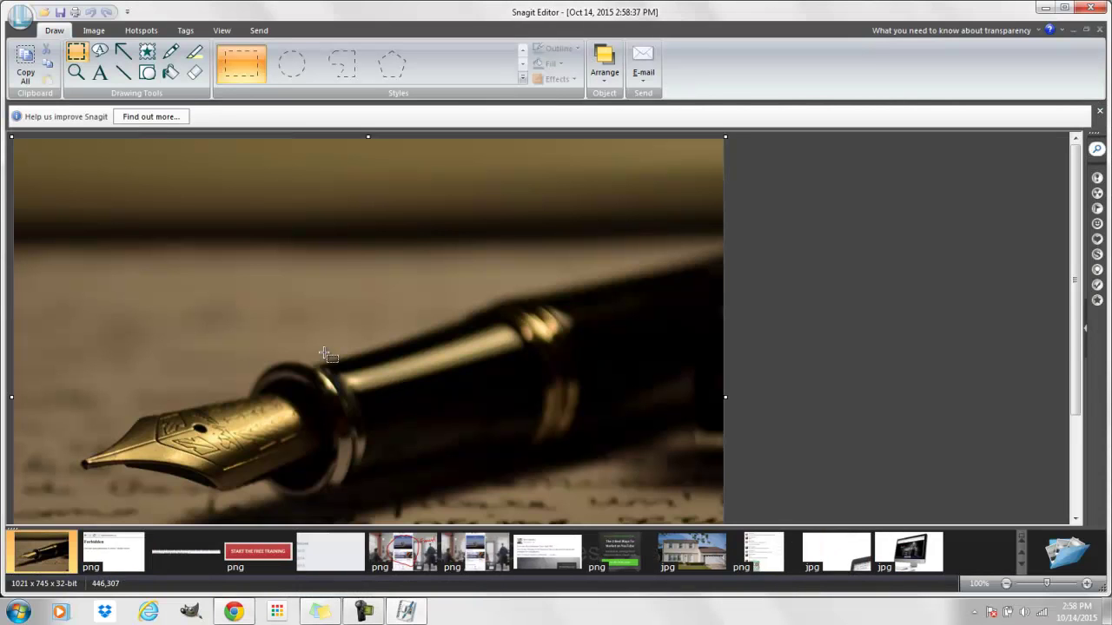
{"action": "scroll", "coordinate": [234, 258], "scroll_direction": "down", "scroll_amount": 3}
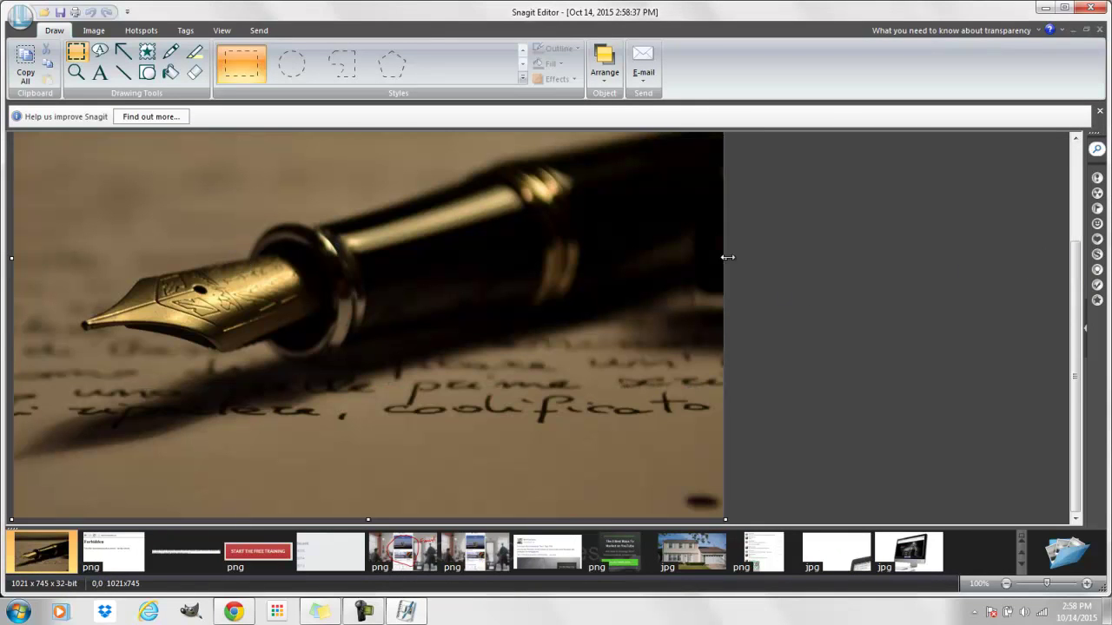
{"action": "left_click_drag", "start_coordinate": [726, 257], "coordinate": [676, 257]}
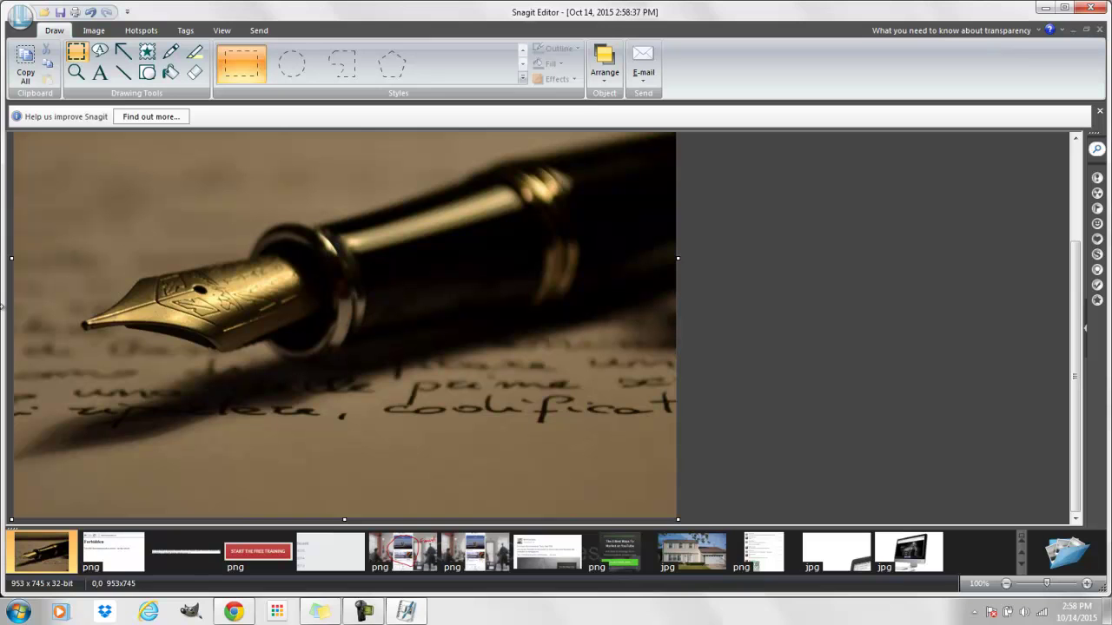
{"action": "left_click_drag", "start_coordinate": [12, 258], "coordinate": [52, 265]}
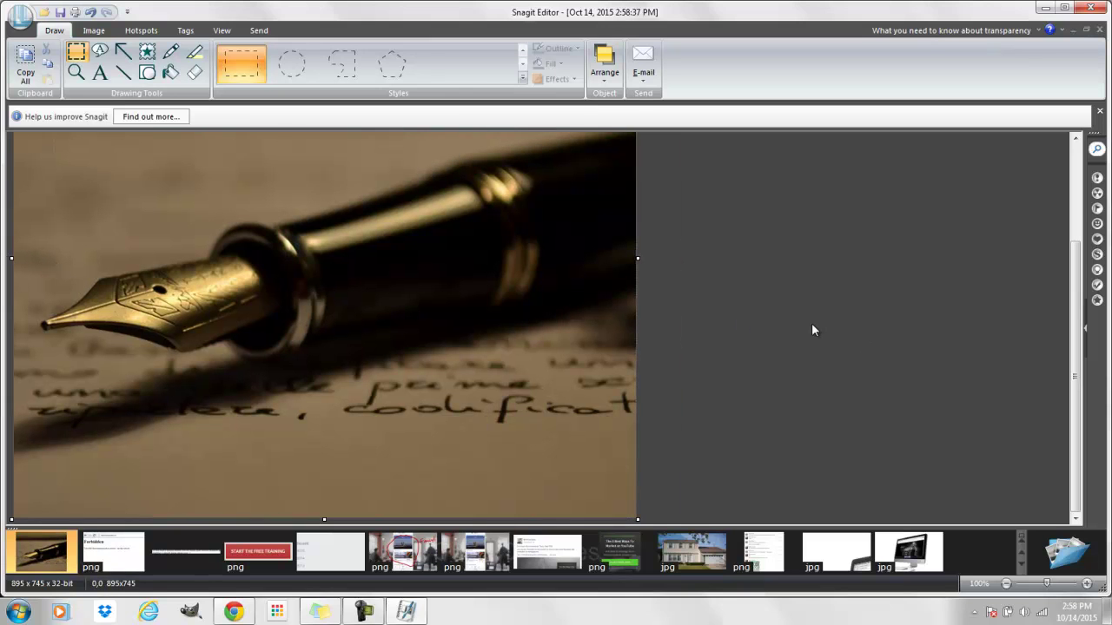
{"action": "left_click_drag", "start_coordinate": [636, 257], "coordinate": [617, 258]}
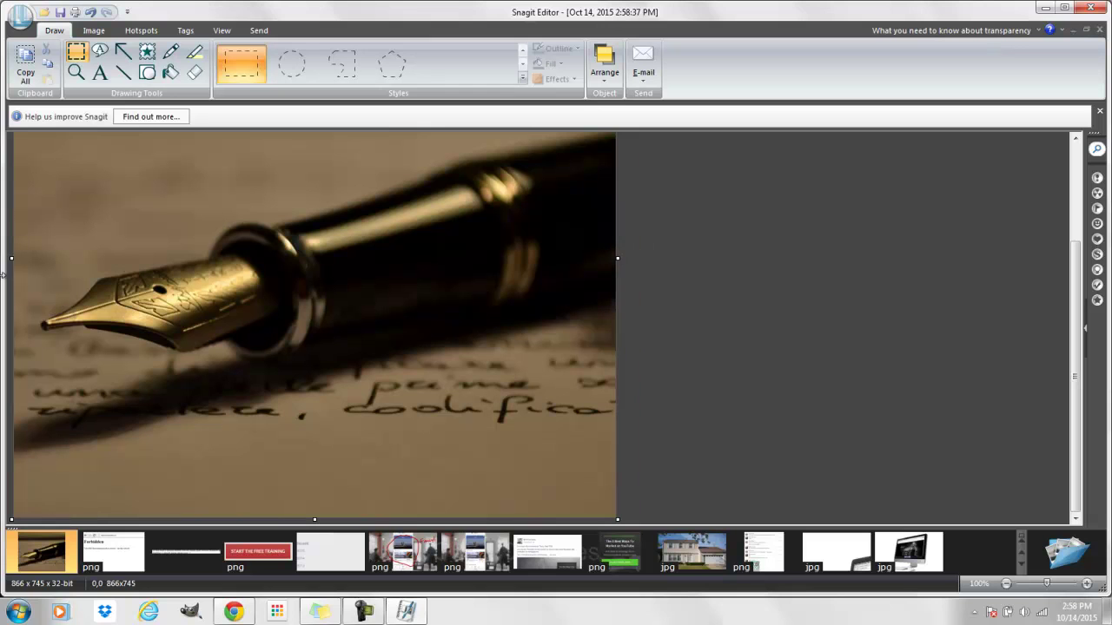
{"action": "left_click_drag", "start_coordinate": [12, 258], "coordinate": [37, 259]}
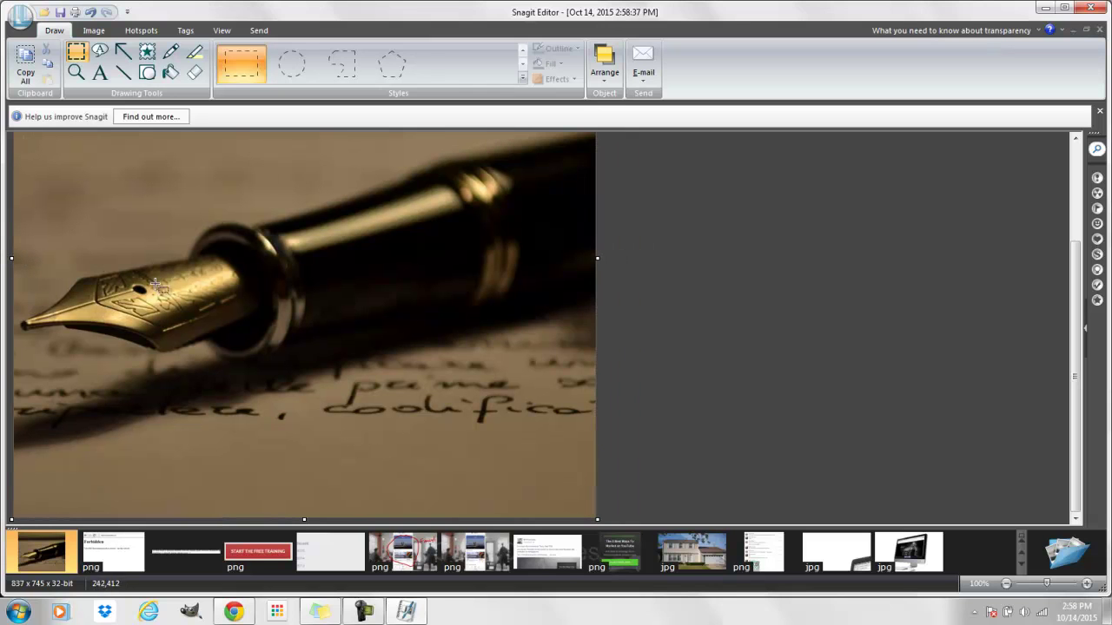
{"action": "scroll", "coordinate": [721, 300], "scroll_direction": "up", "scroll_amount": 3}
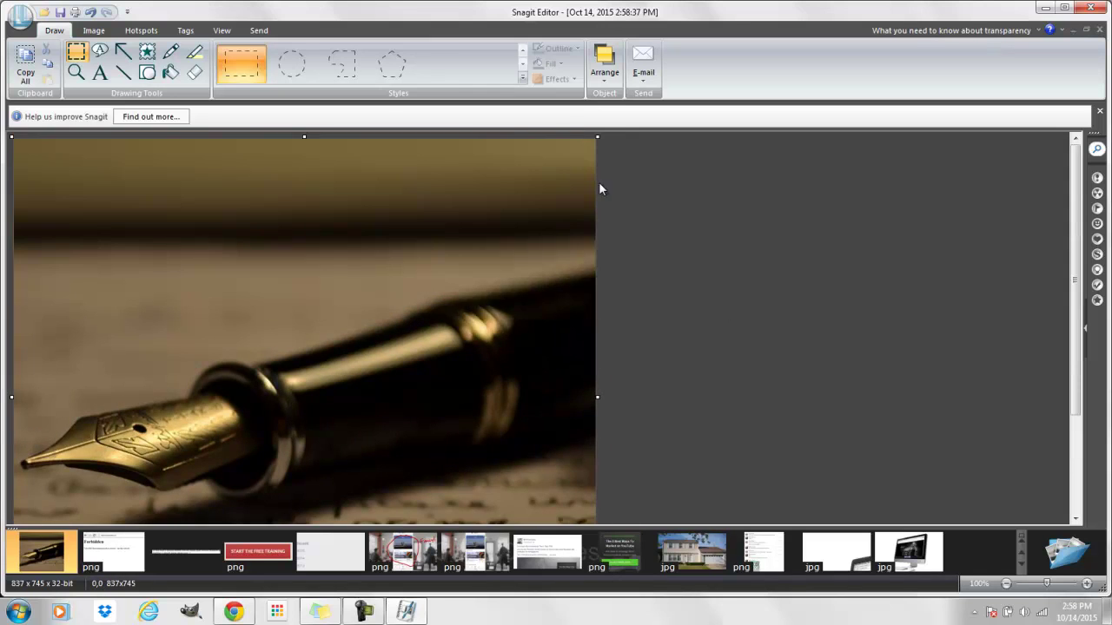
- Add a text box over the photo reading 'Some clever quote here...' with '- Guy' below
{"action": "left_click", "coordinate": [101, 74]}
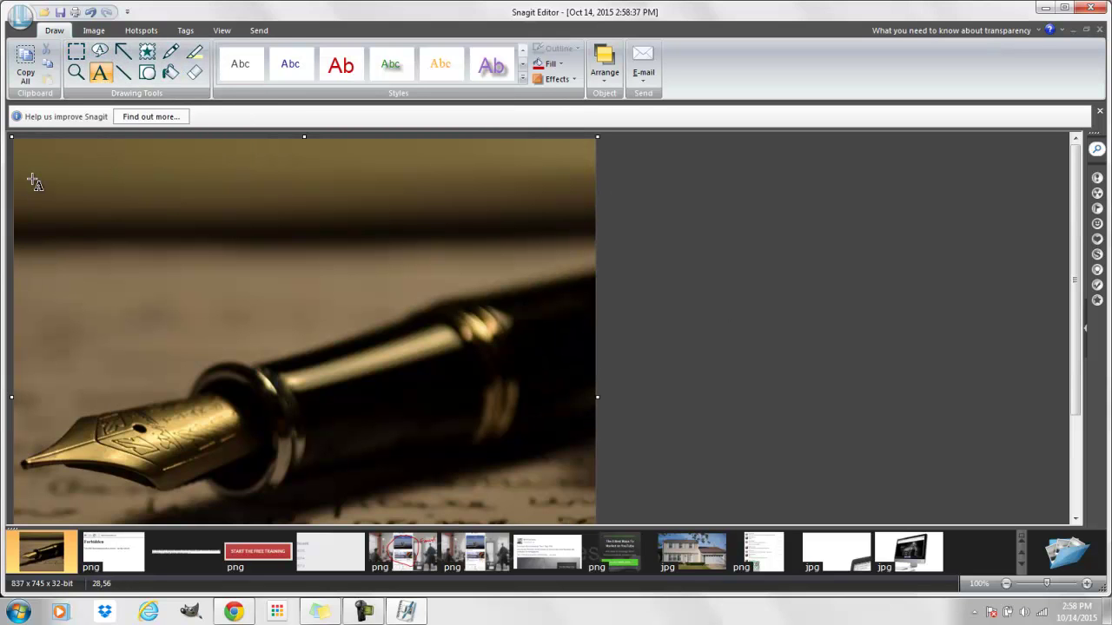
{"action": "left_click_drag", "start_coordinate": [33, 168], "coordinate": [579, 499]}
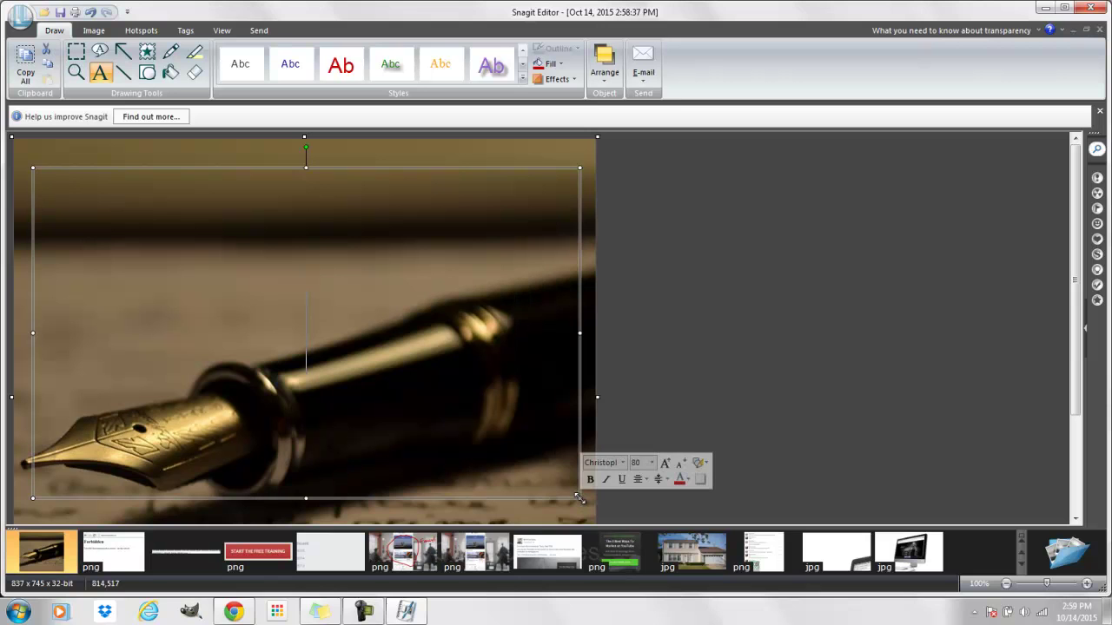
{"action": "type", "text": "Some cle"}
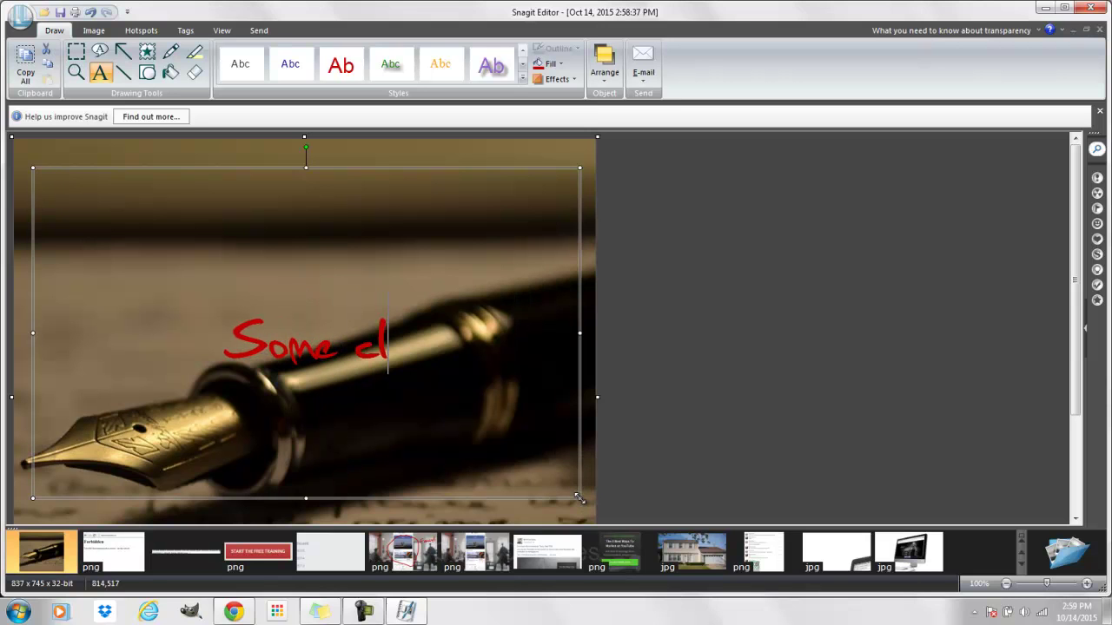
{"action": "key", "text": "BackSpace"}
{"action": "key", "text": "BackSpace"}
{"action": "type", "text": "lever "}
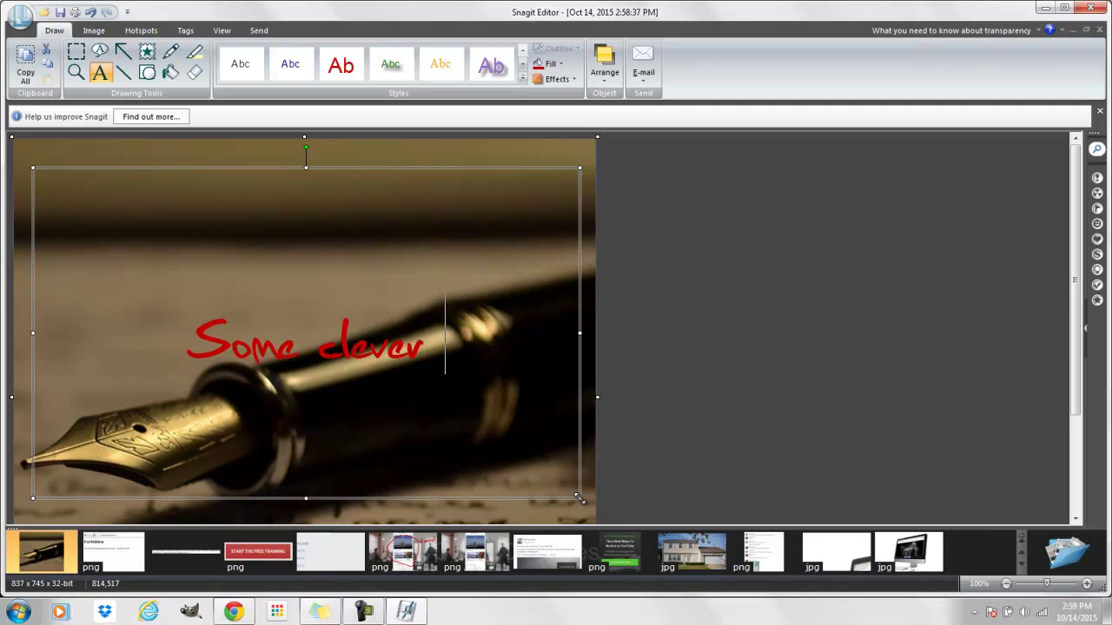
{"action": "type", "text": "quote here..."}
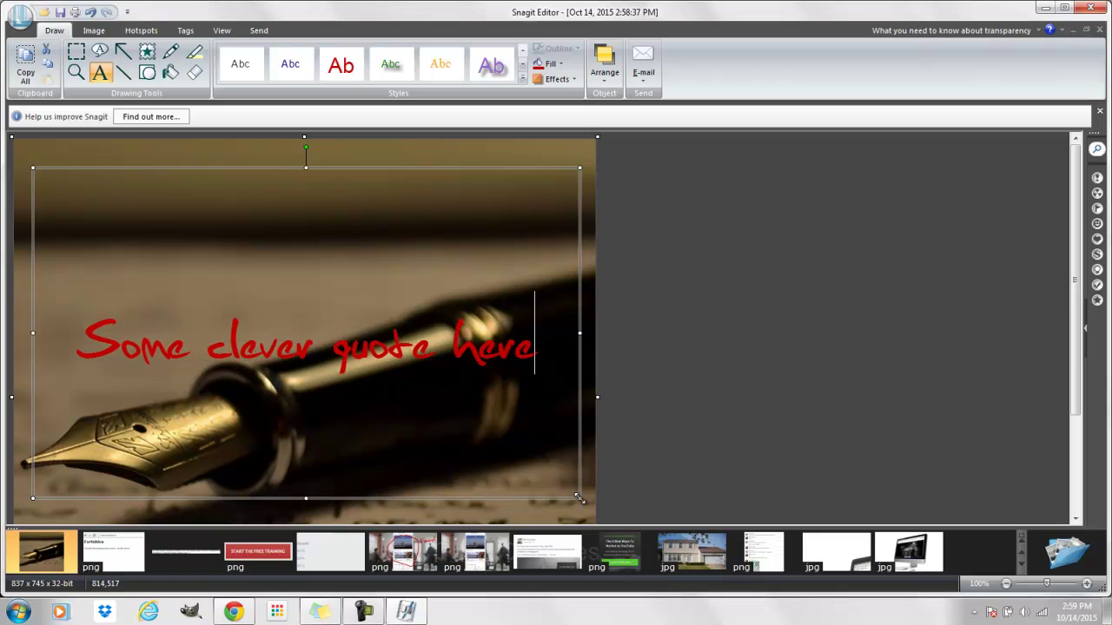
{"action": "key", "text": "Return"}
{"action": "key", "text": "Return"}
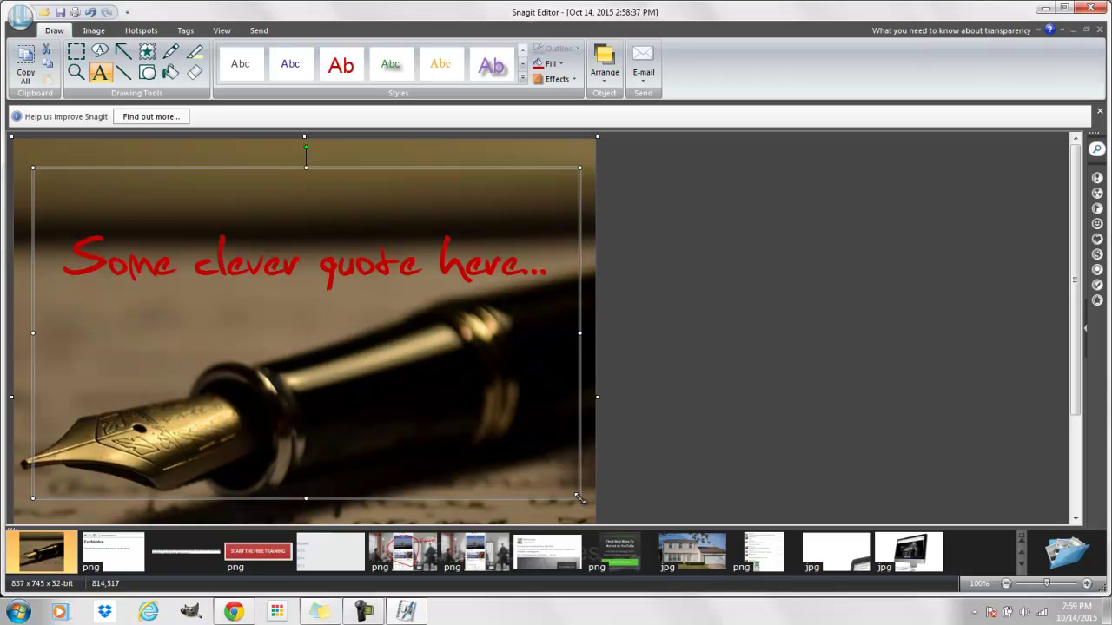
{"action": "type", "text": "- Guy"}
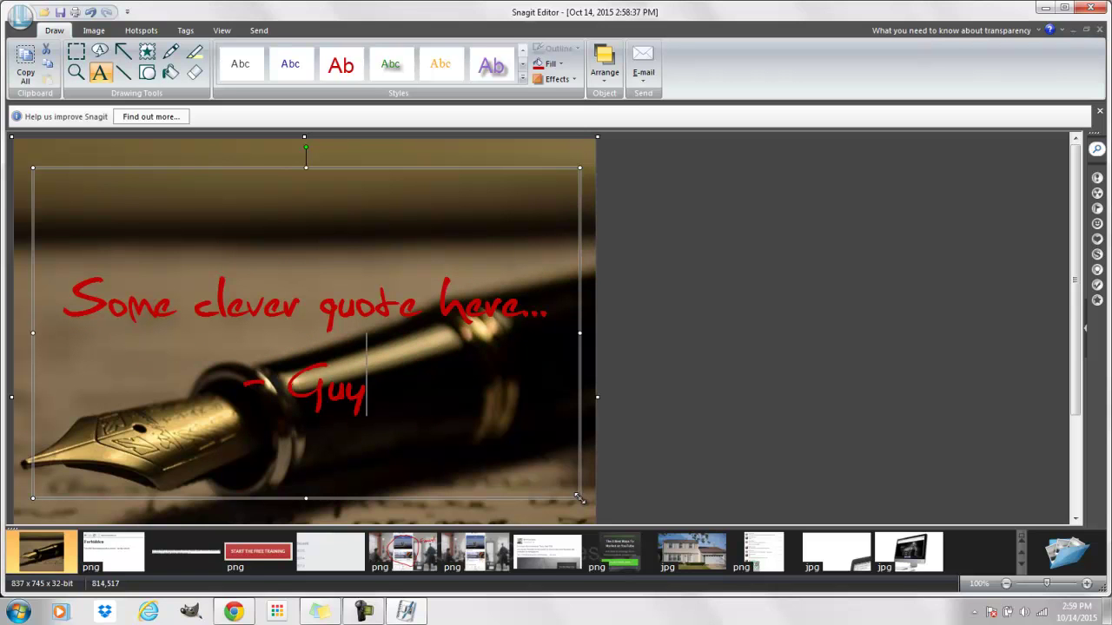
- Select the caption text and change its font to Arial Black
{"action": "left_click", "coordinate": [719, 404]}
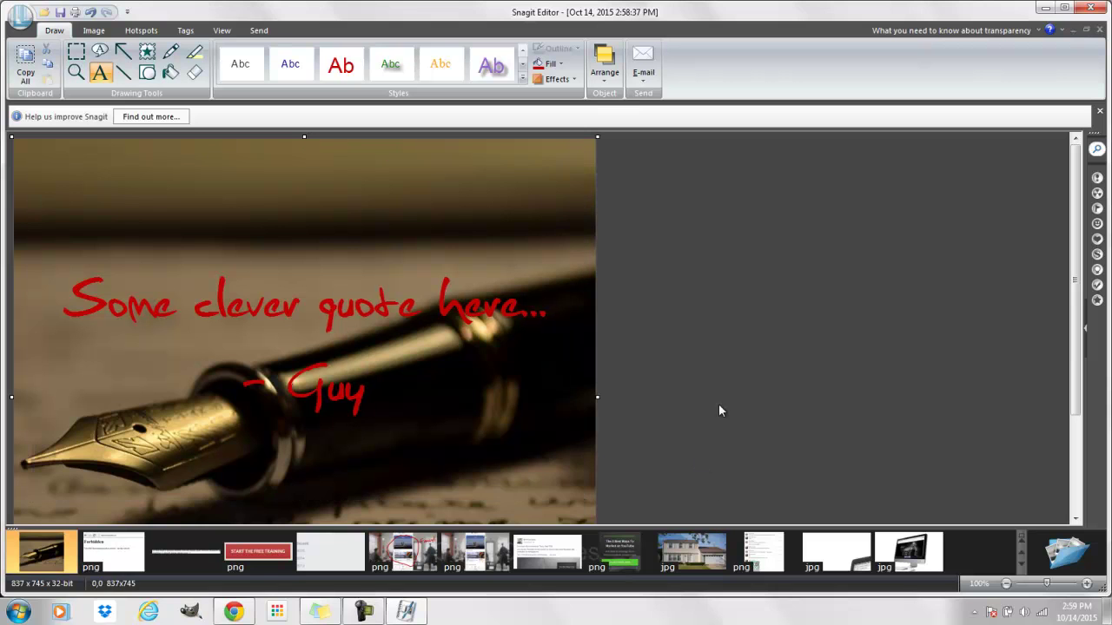
{"action": "left_click", "coordinate": [111, 296]}
{"action": "left_click_drag", "start_coordinate": [68, 299], "coordinate": [386, 397]}
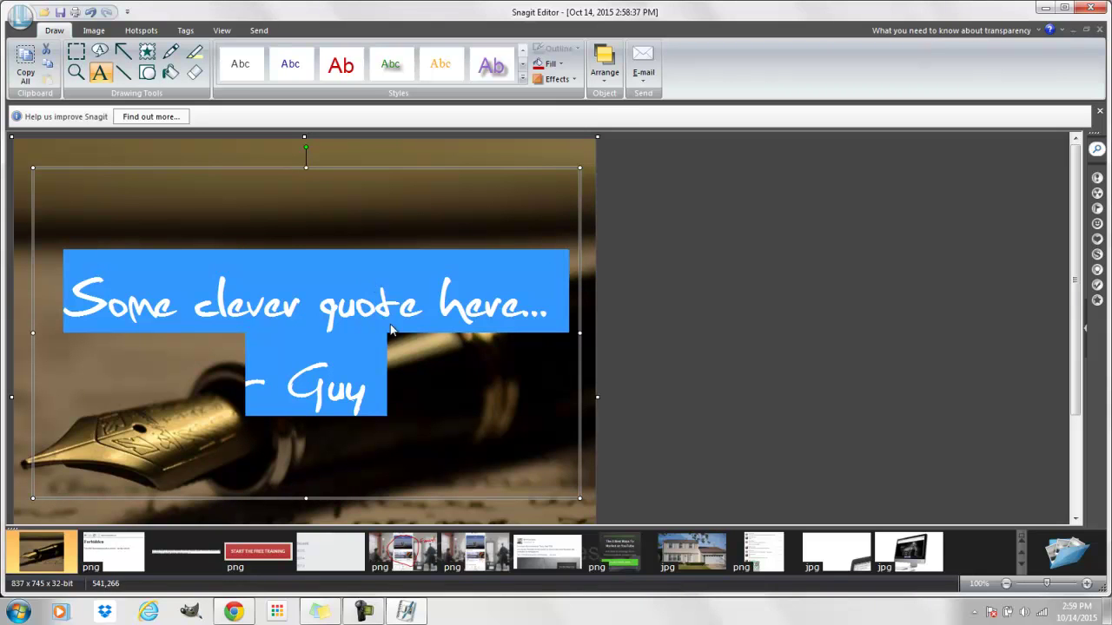
{"action": "right_click", "coordinate": [388, 295]}
{"action": "left_click", "coordinate": [429, 258]}
{"action": "left_click", "coordinate": [429, 258]}
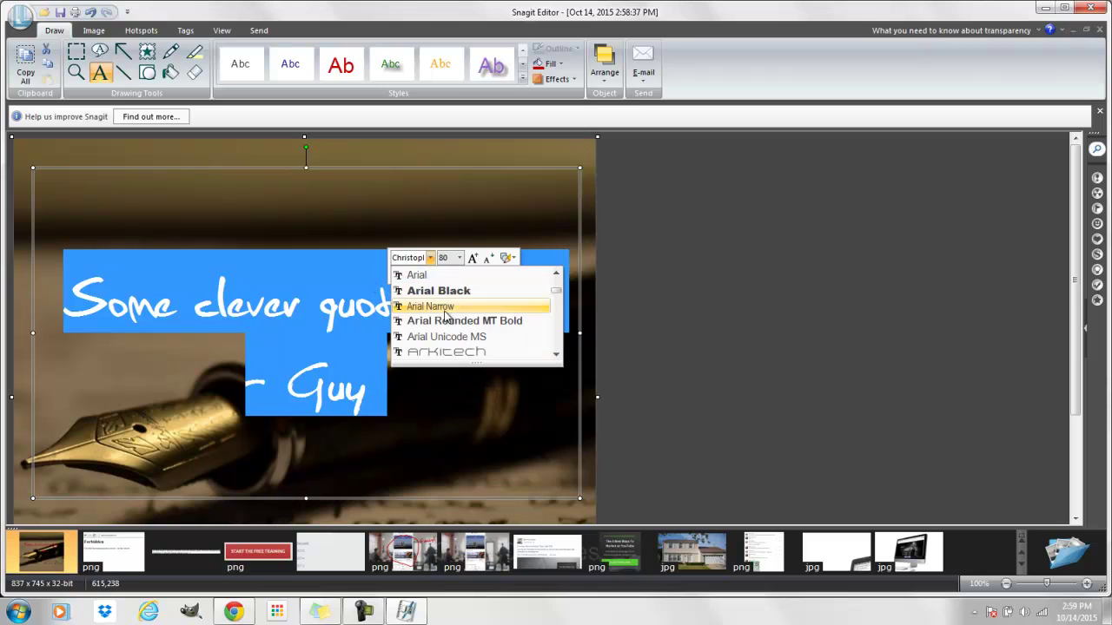
{"action": "left_click", "coordinate": [421, 290]}
- Set the caption to size 72 in yellow, then save the image
{"action": "right_click", "coordinate": [502, 240]}
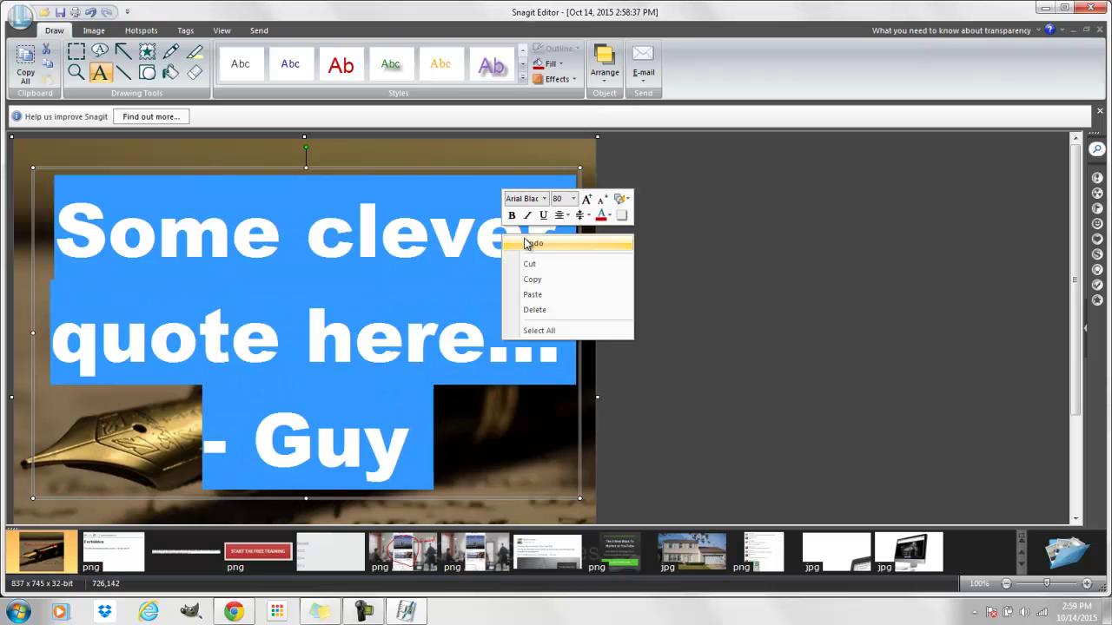
{"action": "left_click", "coordinate": [600, 200]}
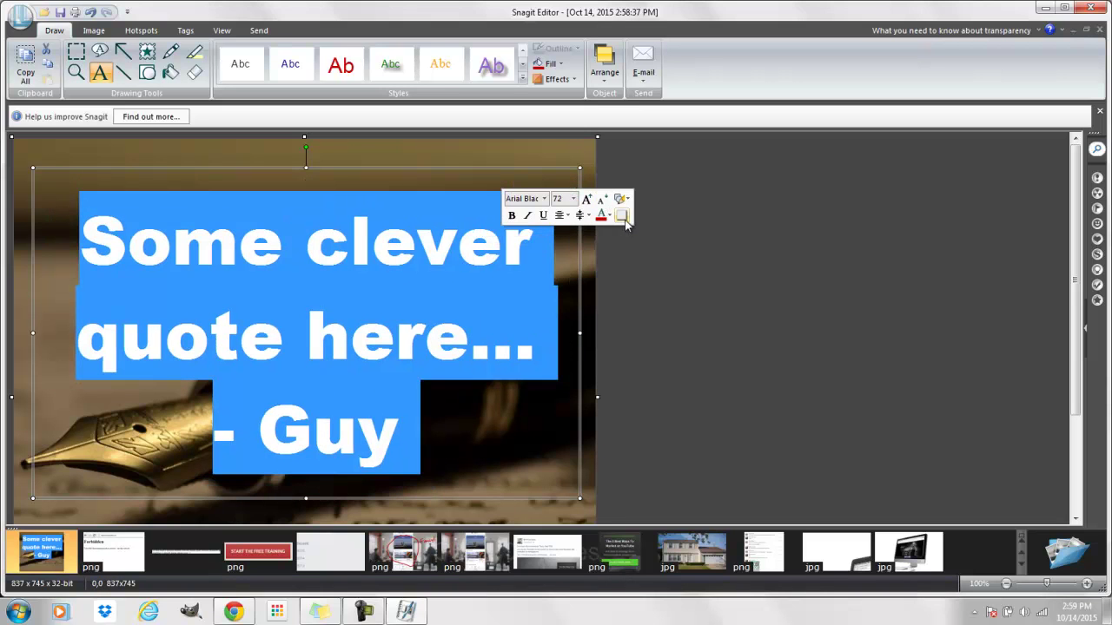
{"action": "left_click", "coordinate": [609, 216]}
{"action": "left_click", "coordinate": [651, 245]}
{"action": "left_click", "coordinate": [674, 345]}
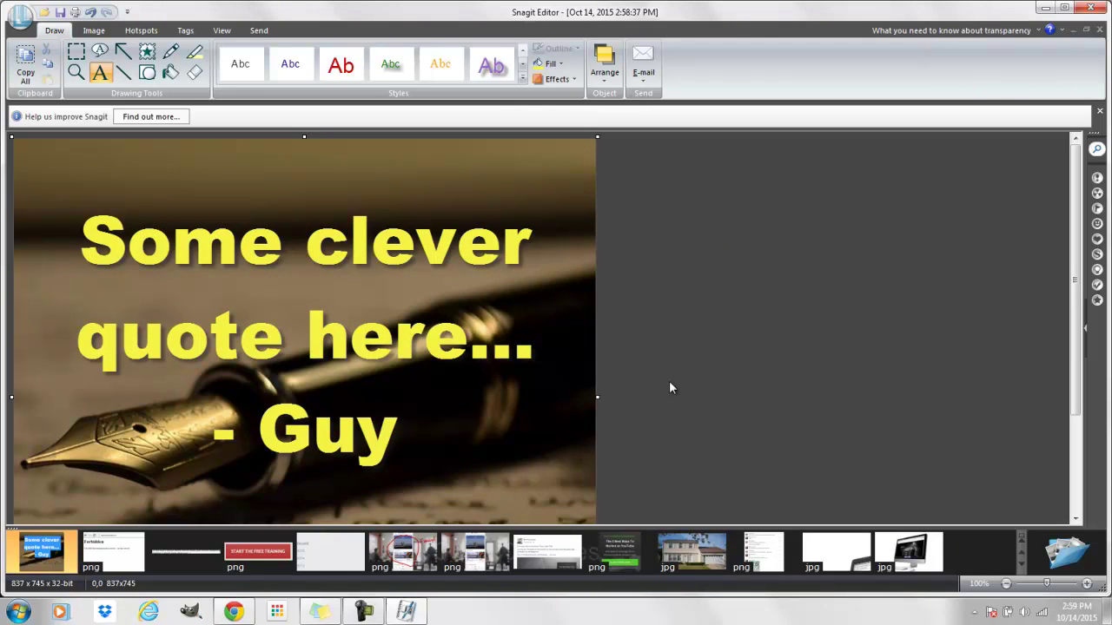
{"action": "scroll", "coordinate": [669, 381], "scroll_direction": "down", "scroll_amount": 3}
{"action": "scroll", "coordinate": [669, 379], "scroll_direction": "up", "scroll_amount": 3}
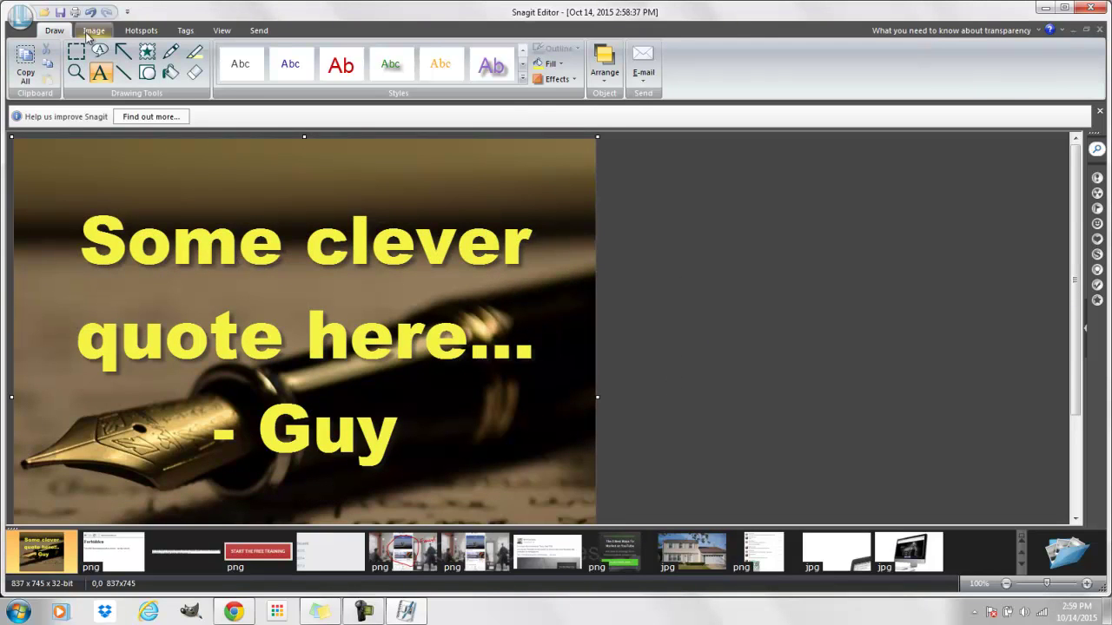
{"action": "left_click", "coordinate": [60, 13]}
{"action": "left_click", "coordinate": [746, 439]}
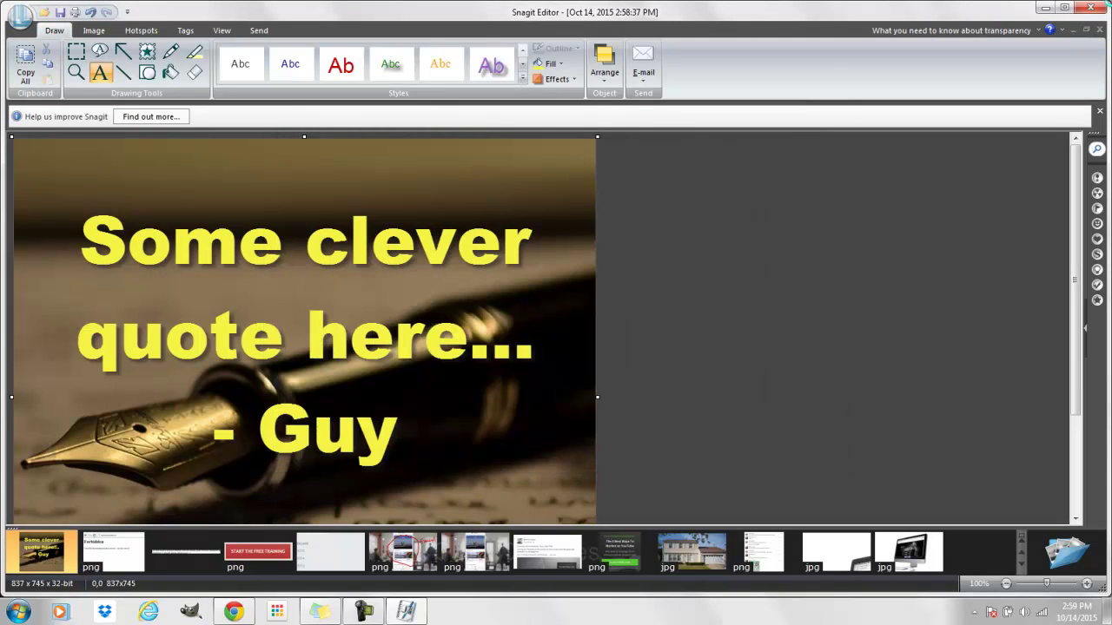
- Close the photo viewer and open the business Facebook page via search
{"action": "left_click", "coordinate": [231, 611]}
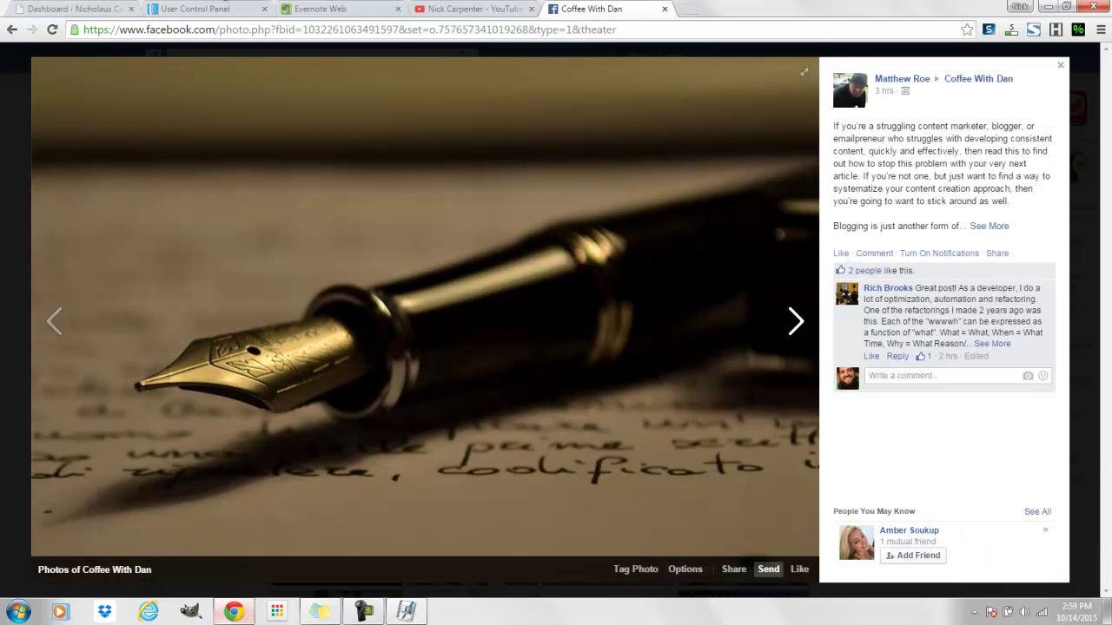
{"action": "key", "text": "Escape"}
{"action": "left_click", "coordinate": [197, 57]}
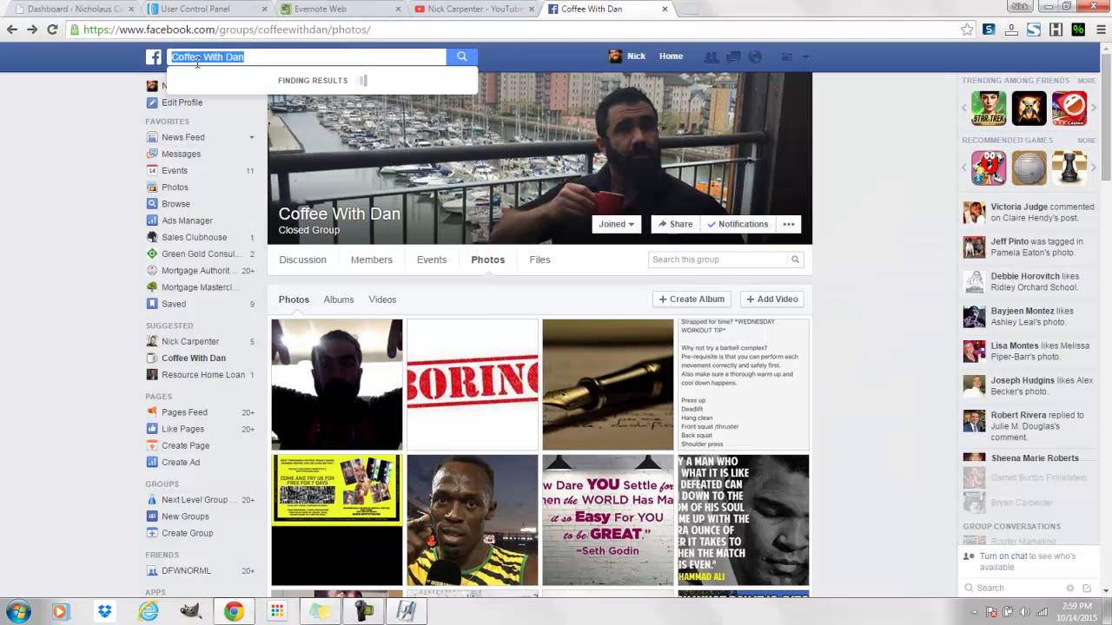
{"action": "type", "text": "nic"}
{"action": "left_click", "coordinate": [223, 153]}
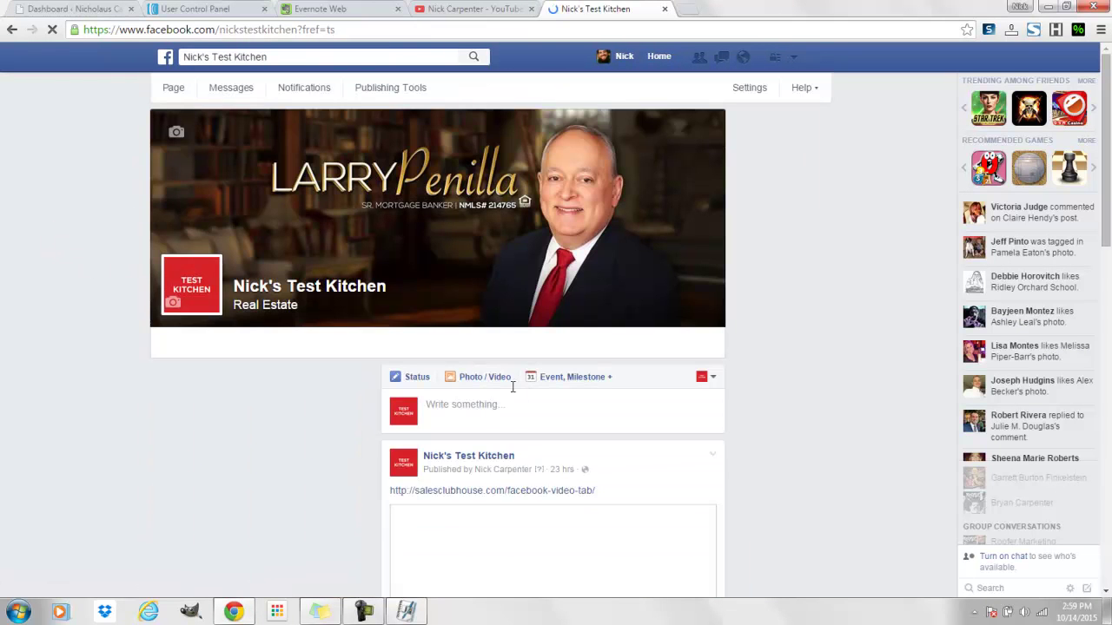
- Start a photo post and browse the Desktop for the quote image
{"action": "left_click", "coordinate": [506, 380]}
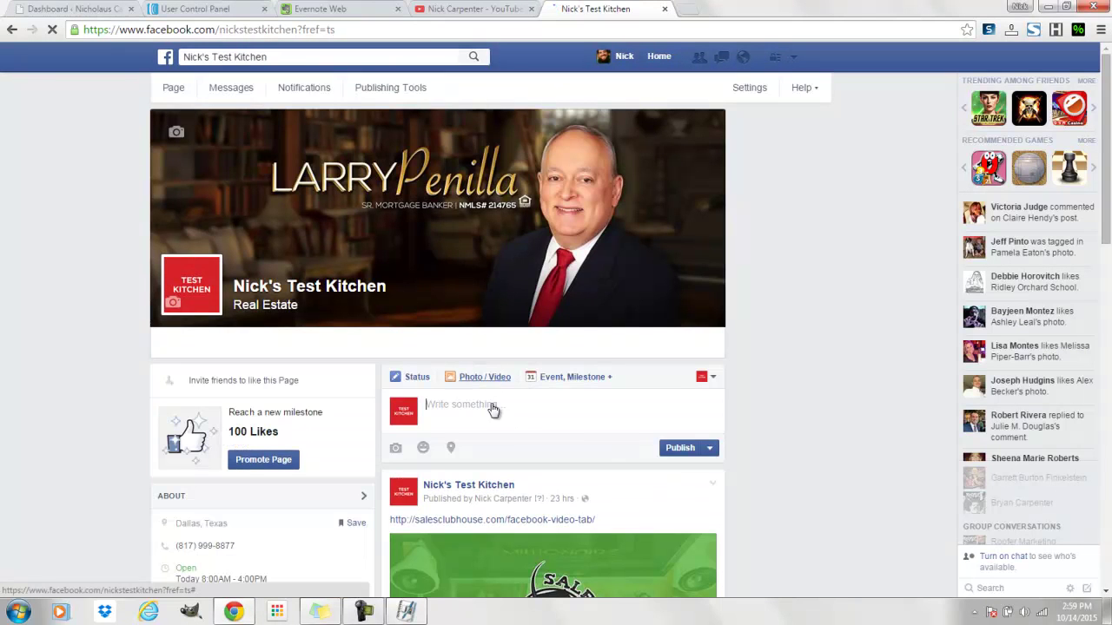
{"action": "left_click", "coordinate": [377, 398]}
{"action": "left_click", "coordinate": [63, 95]}
{"action": "left_click", "coordinate": [556, 408]}
{"action": "scroll", "coordinate": [547, 444], "scroll_direction": "down", "scroll_amount": 3}
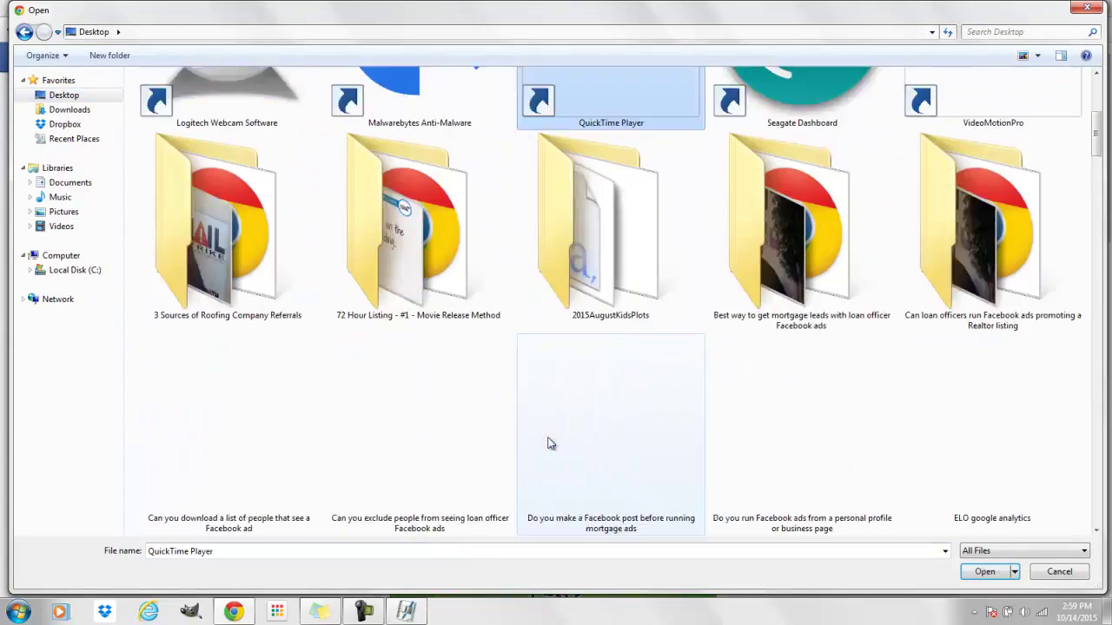
{"action": "scroll", "coordinate": [547, 443], "scroll_direction": "down", "scroll_amount": 15}
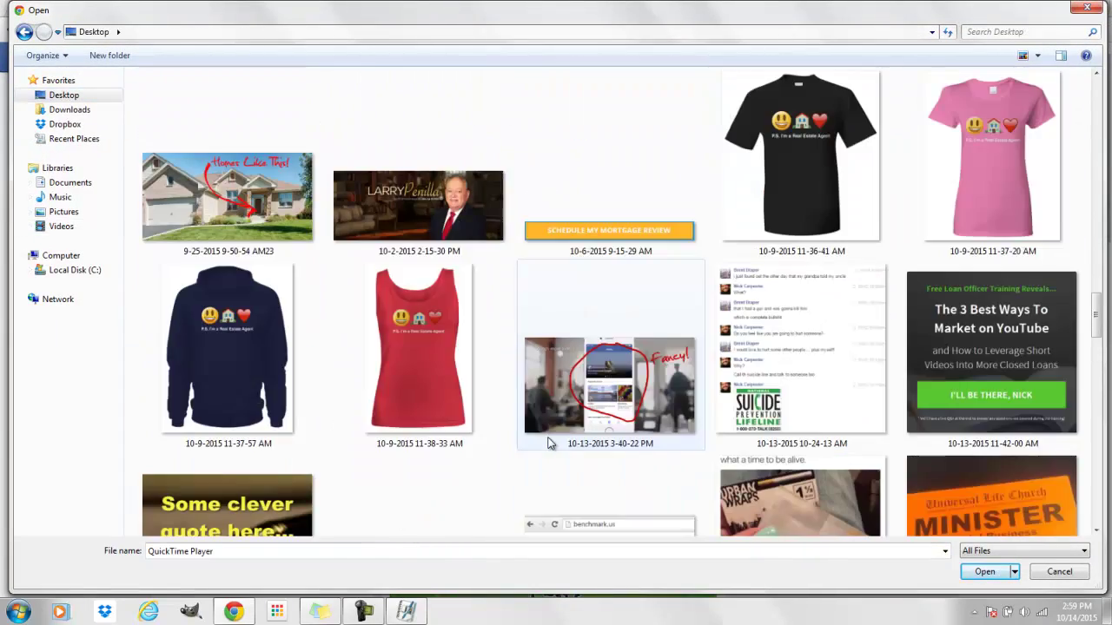
{"action": "scroll", "coordinate": [547, 443], "scroll_direction": "up", "scroll_amount": 4}
{"action": "scroll", "coordinate": [548, 443], "scroll_direction": "down", "scroll_amount": 12}
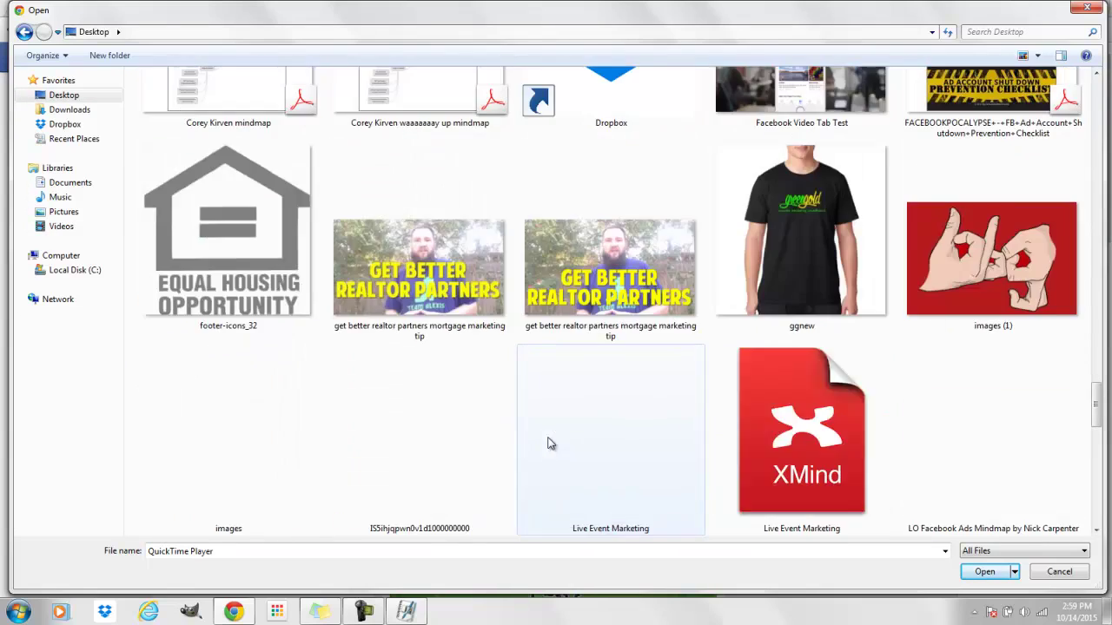
{"action": "scroll", "coordinate": [547, 444], "scroll_direction": "down", "scroll_amount": 6}
{"action": "scroll", "coordinate": [549, 443], "scroll_direction": "up", "scroll_amount": 10}
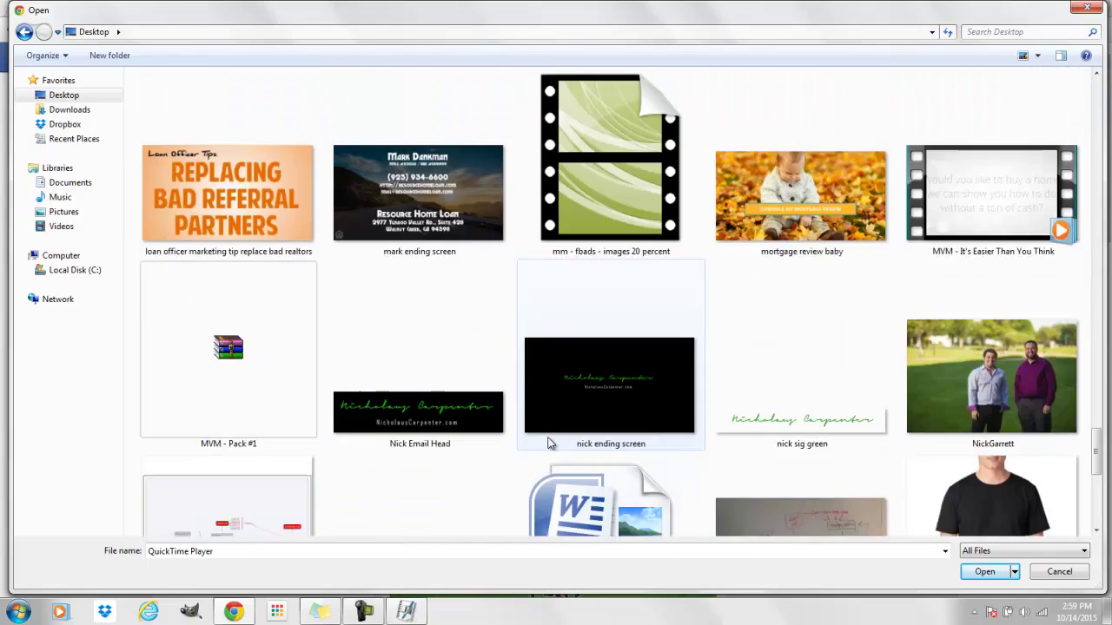
{"action": "scroll", "coordinate": [551, 442], "scroll_direction": "down", "scroll_amount": 1}
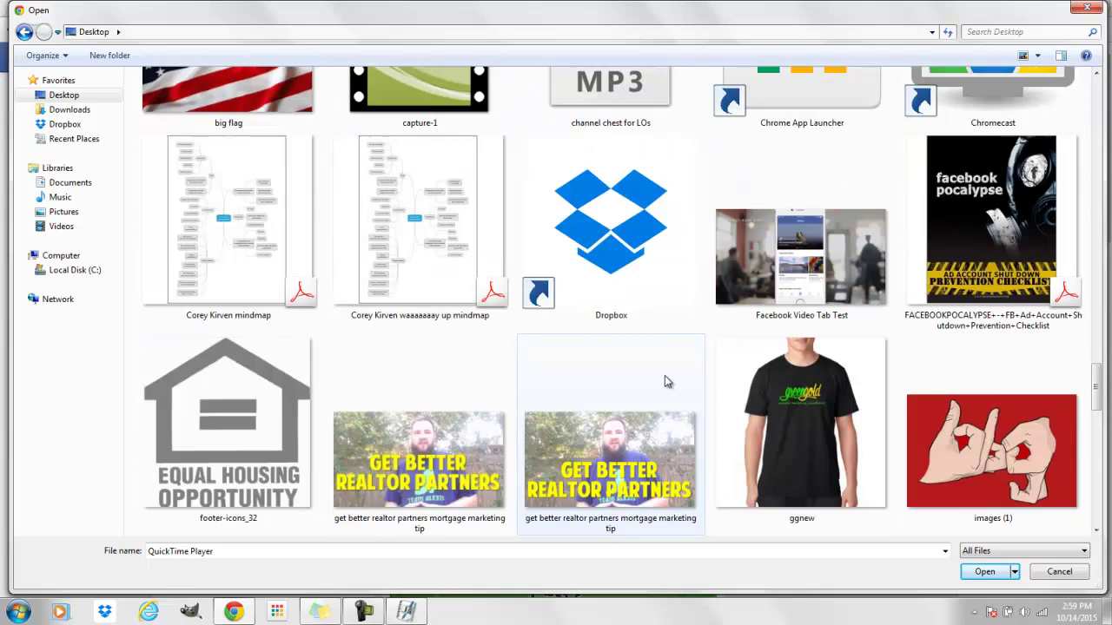
{"action": "scroll", "coordinate": [665, 376], "scroll_direction": "up", "scroll_amount": 5}
{"action": "left_click", "coordinate": [179, 347]}
{"action": "double_click", "coordinate": [179, 348]}
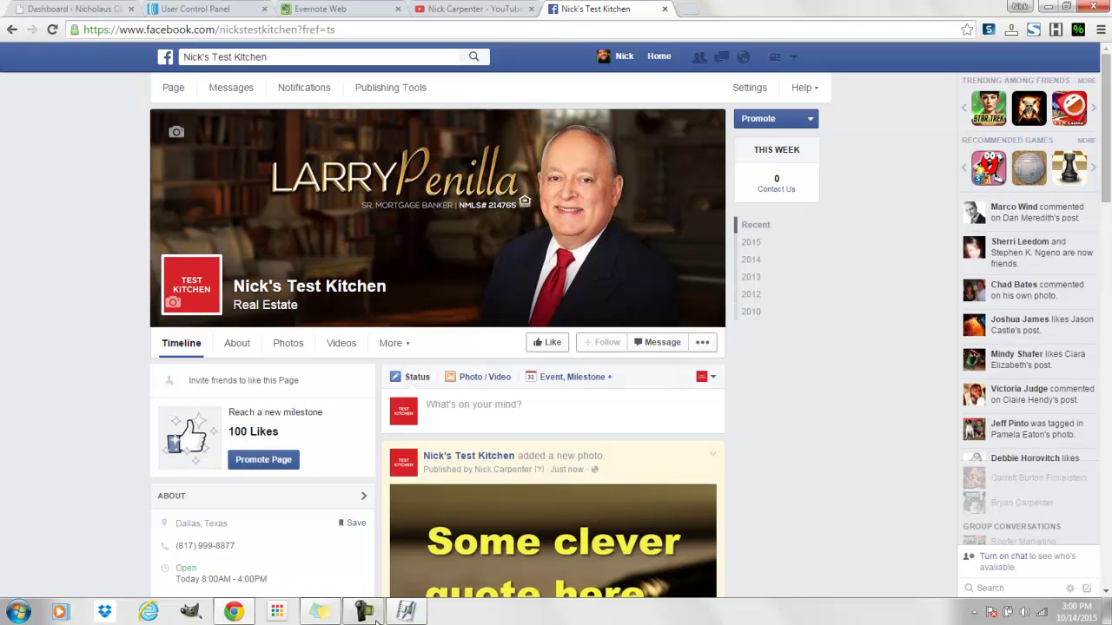
{"action": "scroll", "coordinate": [125, 471], "scroll_direction": "down", "scroll_amount": 5}
{"action": "scroll", "coordinate": [125, 471], "scroll_direction": "up", "scroll_amount": 1}
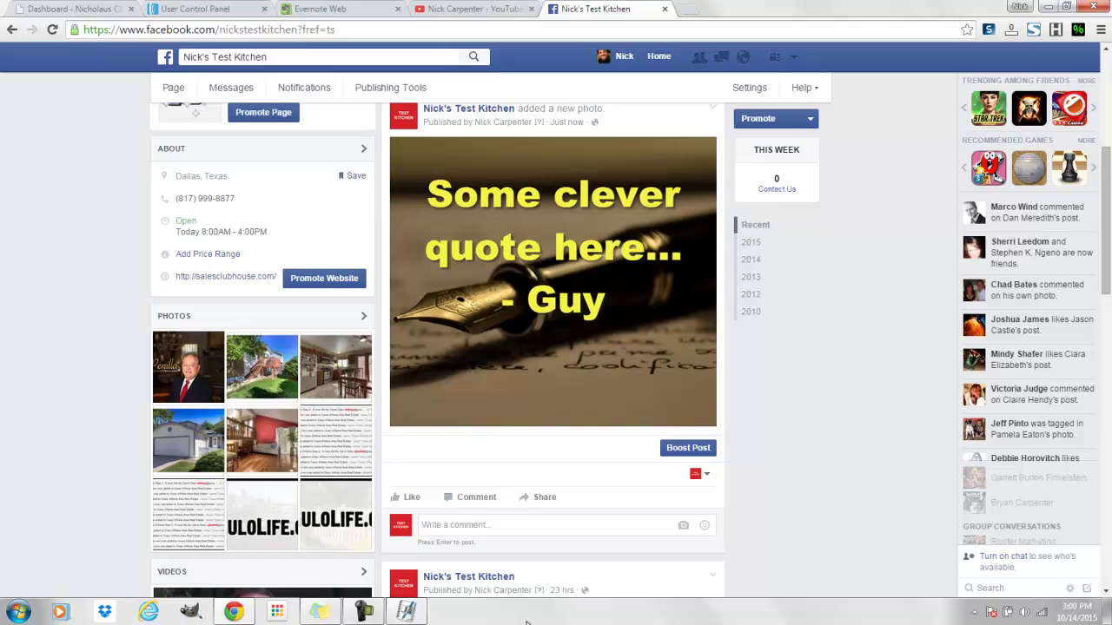
- Choose logo2 from Dropbox > 72 hour listing as the image watermark
{"action": "left_click", "coordinate": [405, 613]}
{"action": "scroll", "coordinate": [754, 359], "scroll_direction": "down", "scroll_amount": 3}
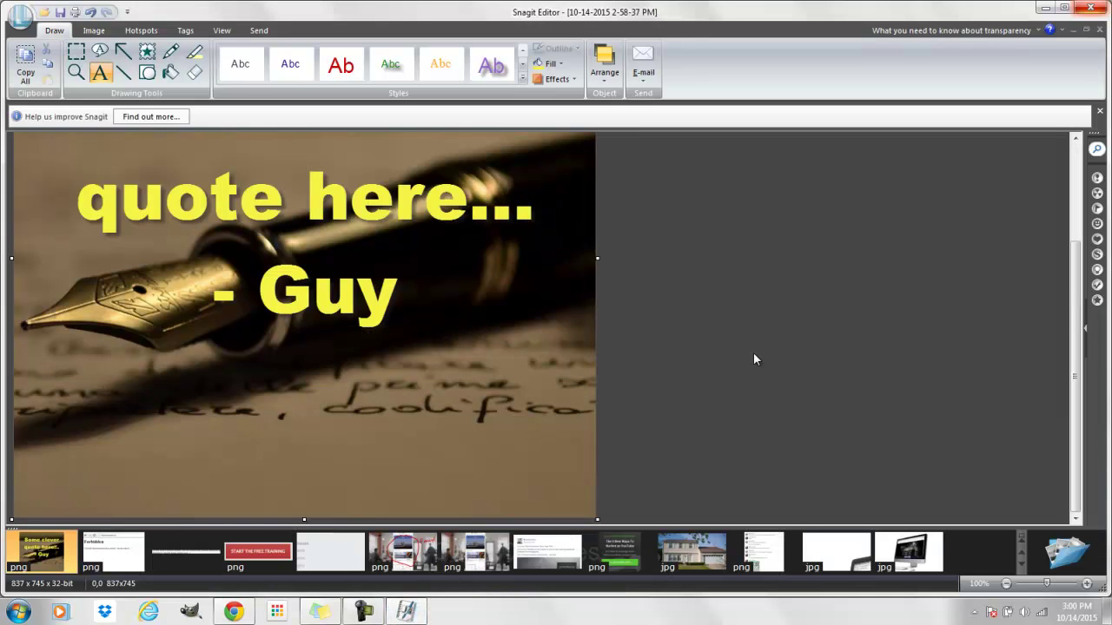
{"action": "left_click", "coordinate": [94, 30]}
{"action": "left_click", "coordinate": [540, 83]}
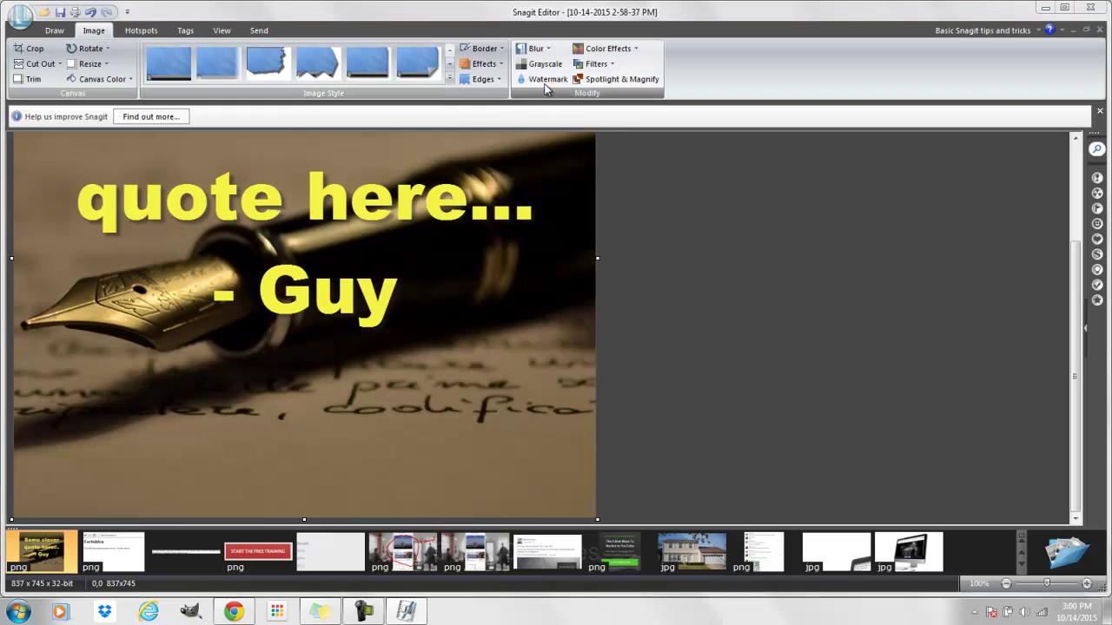
{"action": "left_click", "coordinate": [593, 224]}
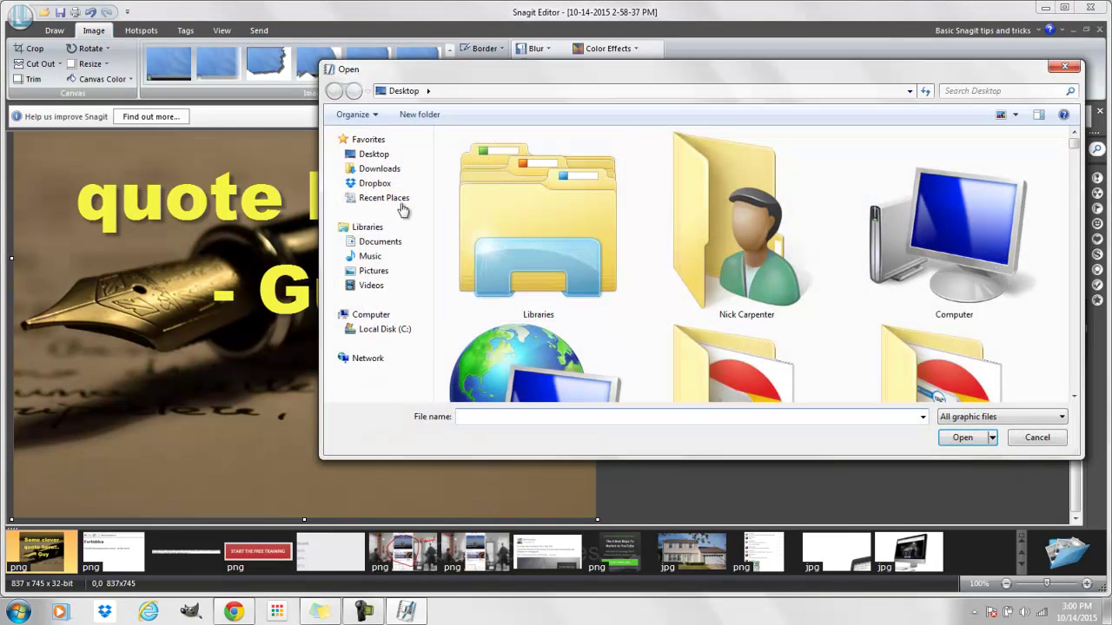
{"action": "left_click", "coordinate": [378, 183]}
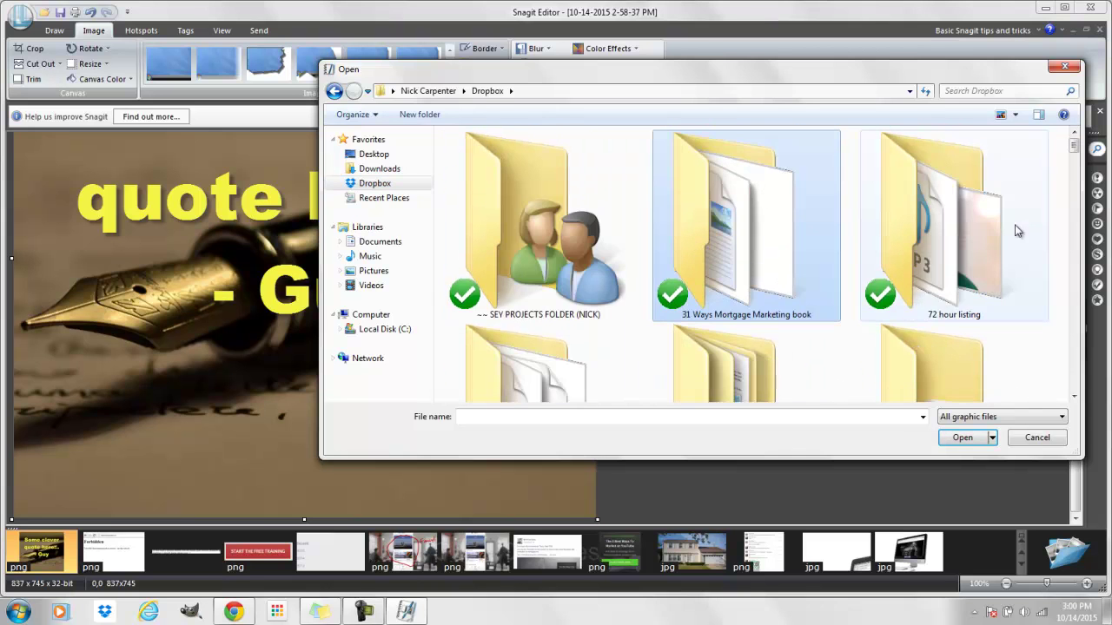
{"action": "double_click", "coordinate": [960, 232]}
{"action": "scroll", "coordinate": [552, 226], "scroll_direction": "down", "scroll_amount": 3}
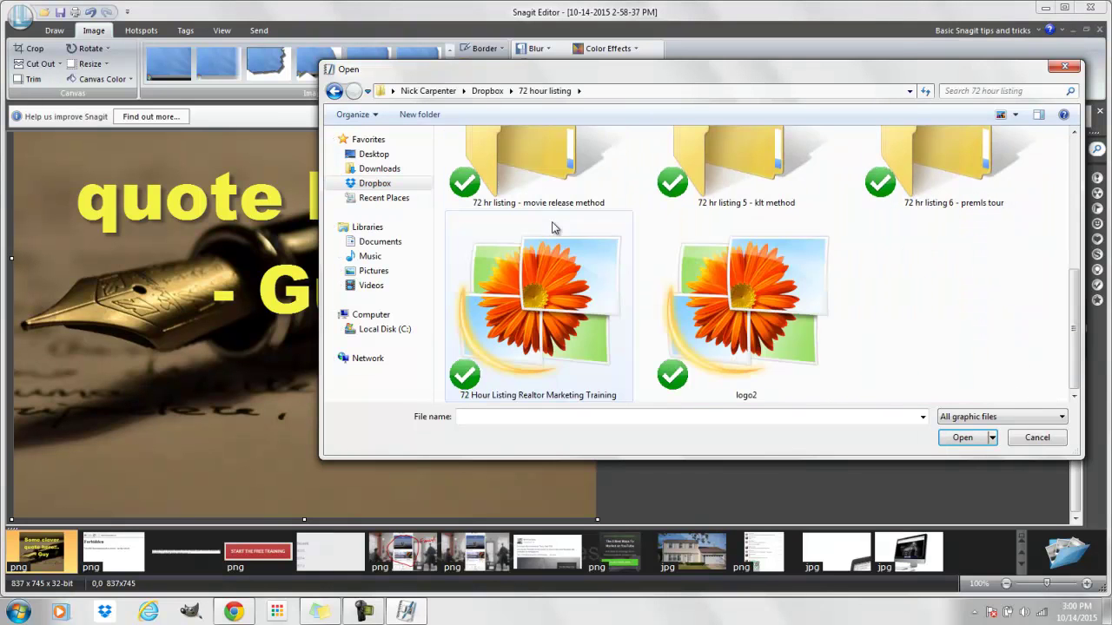
{"action": "double_click", "coordinate": [711, 315]}
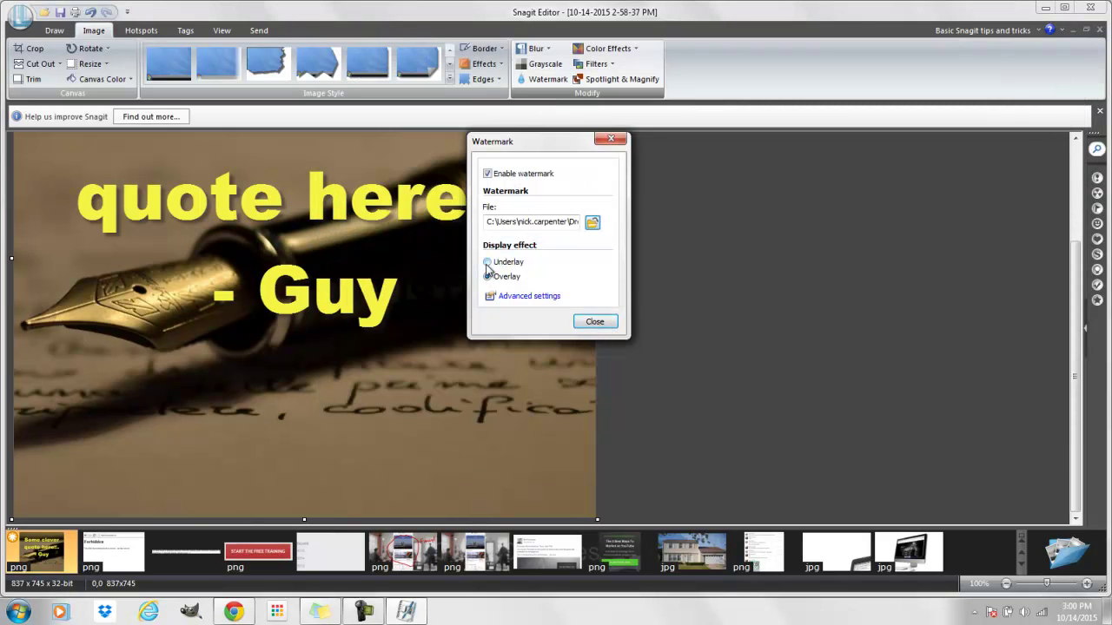
- Shrink the watermark to 38% in its advanced settings and apply it
{"action": "left_click_drag", "start_coordinate": [513, 146], "coordinate": [752, 246]}
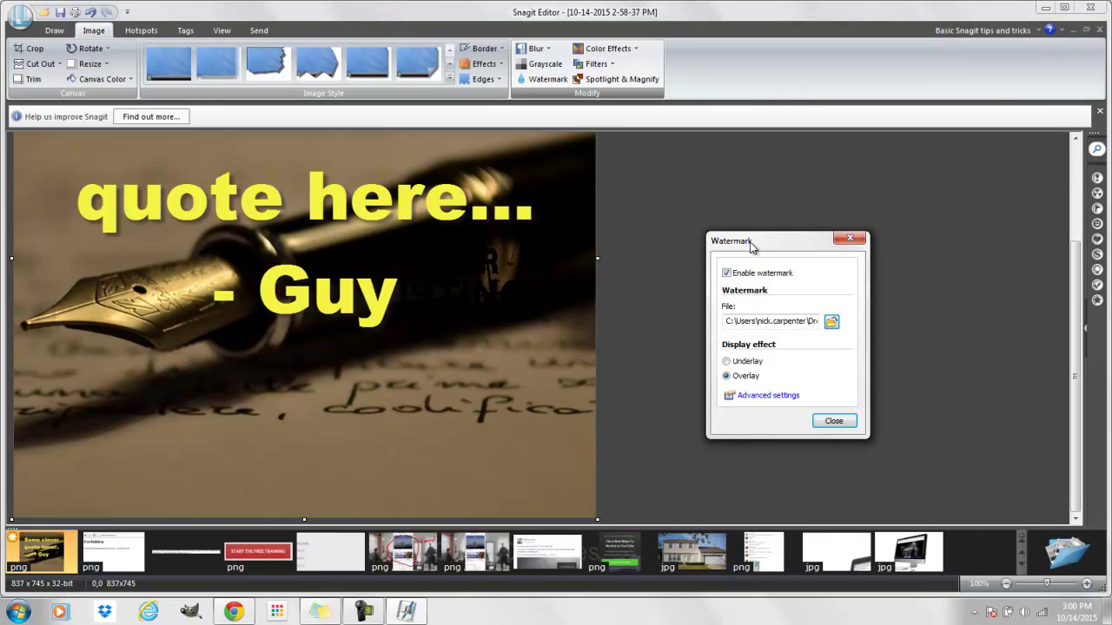
{"action": "left_click", "coordinate": [795, 395]}
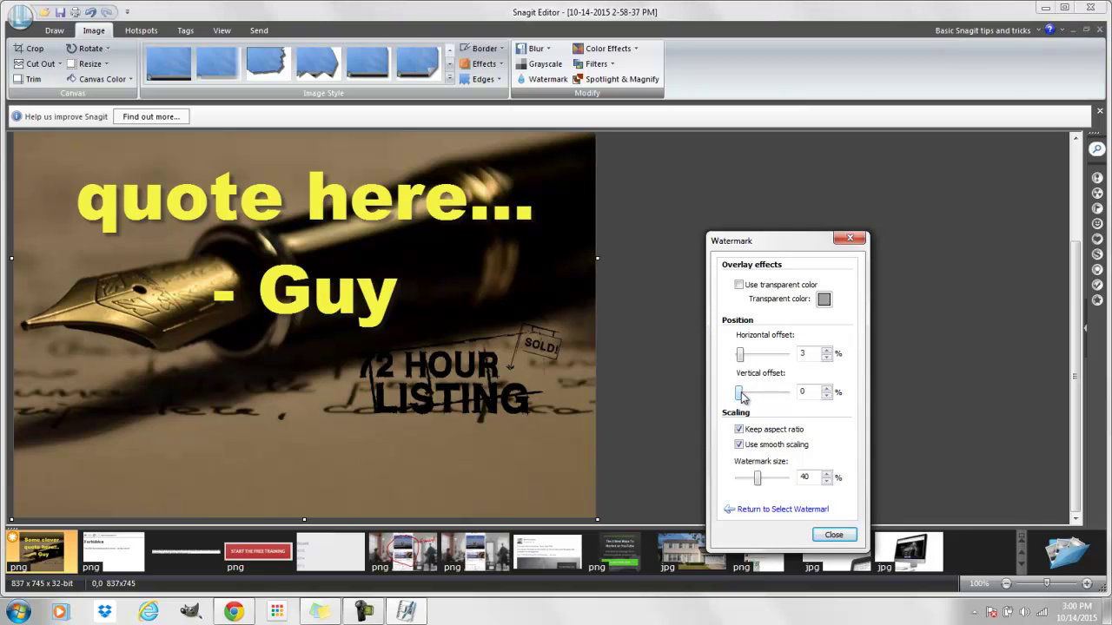
{"action": "left_click", "coordinate": [826, 482]}
{"action": "left_click", "coordinate": [826, 482]}
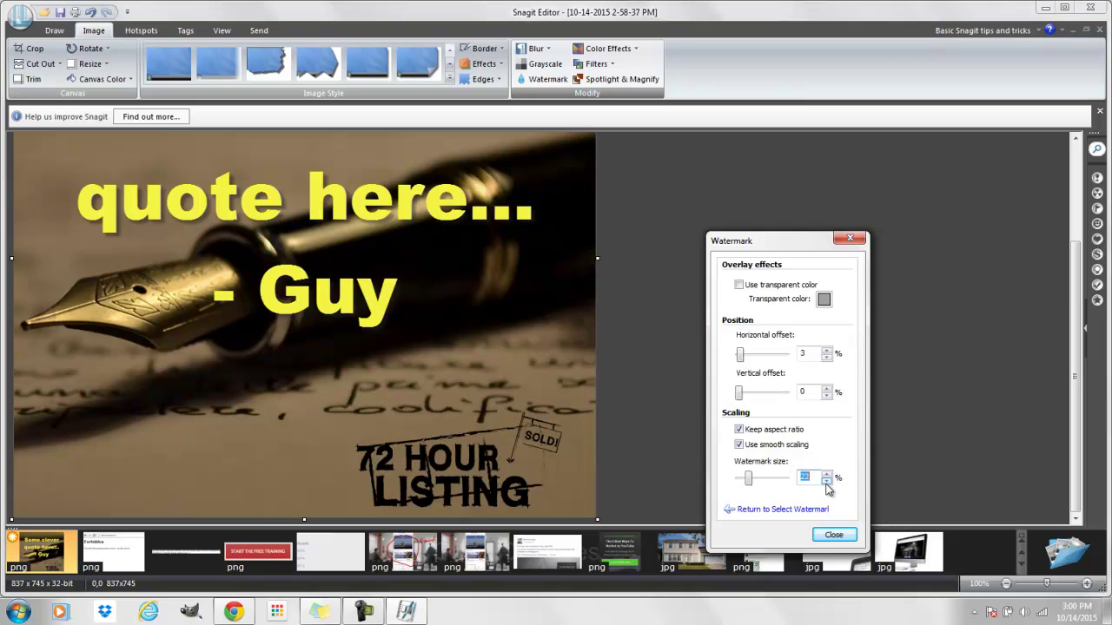
{"action": "left_click", "coordinate": [832, 533]}
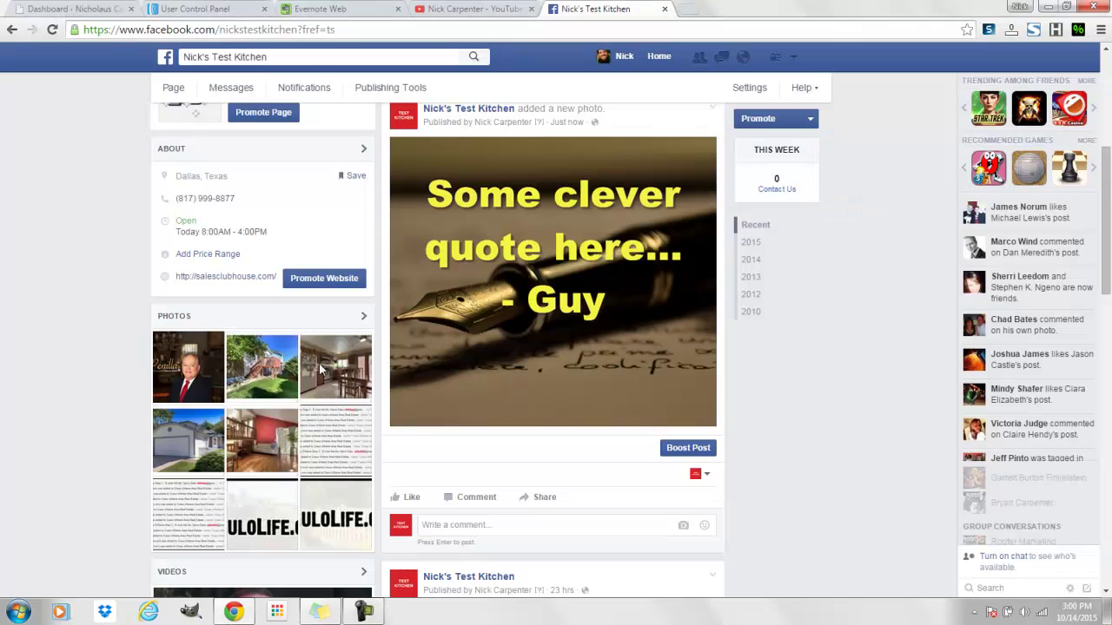
- Upload the watermarked quote image as a new photo post on the page
{"action": "scroll", "coordinate": [318, 368], "scroll_direction": "up", "scroll_amount": 3}
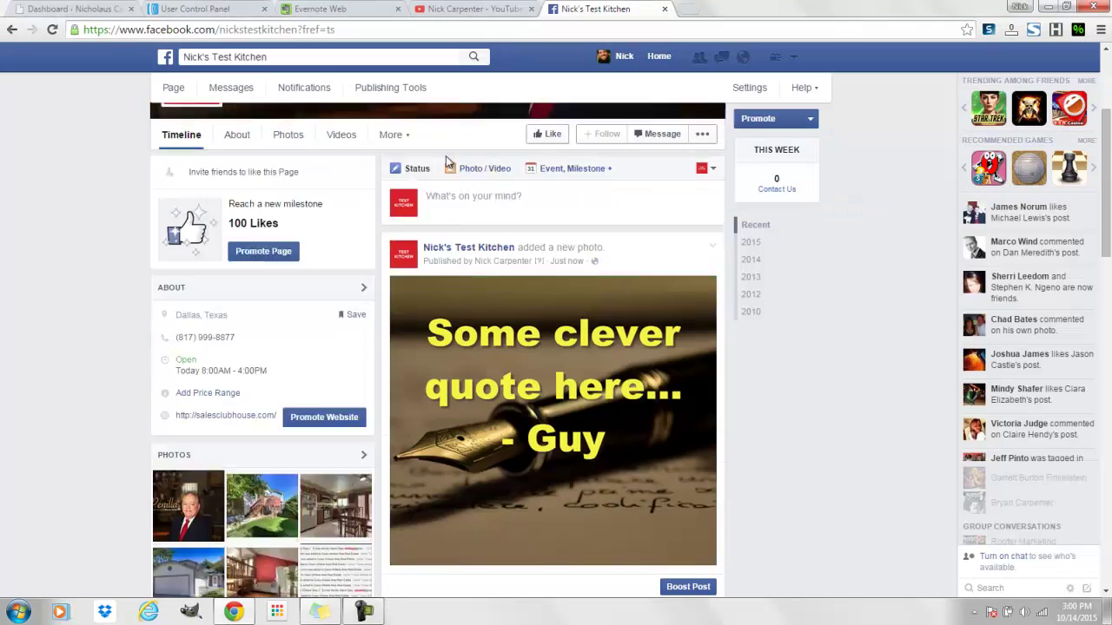
{"action": "left_click", "coordinate": [502, 241]}
{"action": "left_click", "coordinate": [508, 308]}
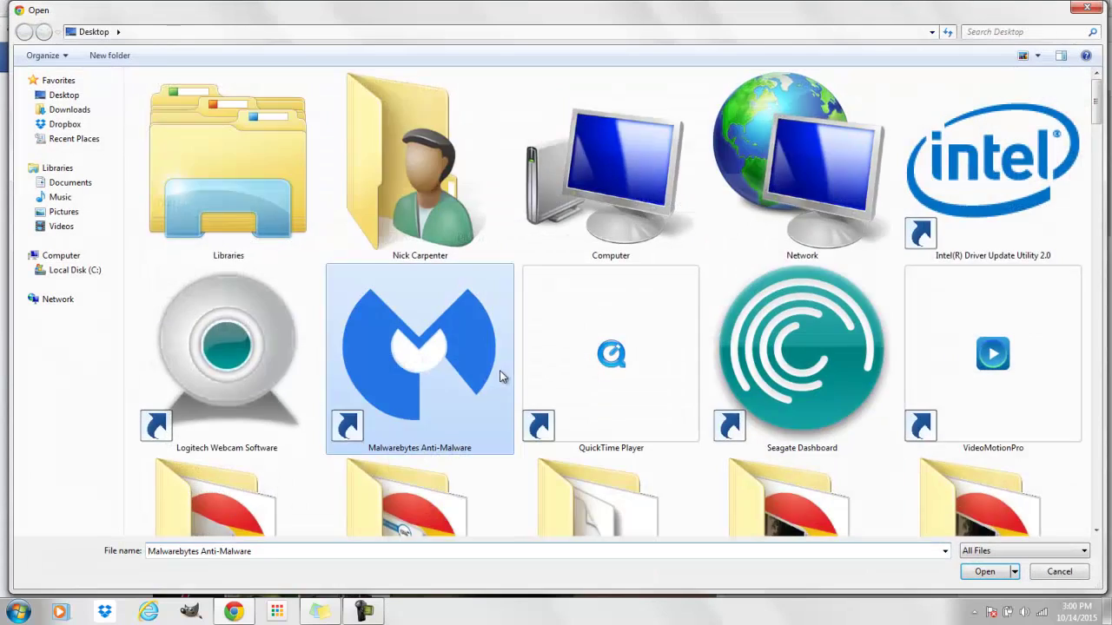
{"action": "scroll", "coordinate": [498, 377], "scroll_direction": "down", "scroll_amount": 15}
{"action": "scroll", "coordinate": [498, 376], "scroll_direction": "down", "scroll_amount": 3}
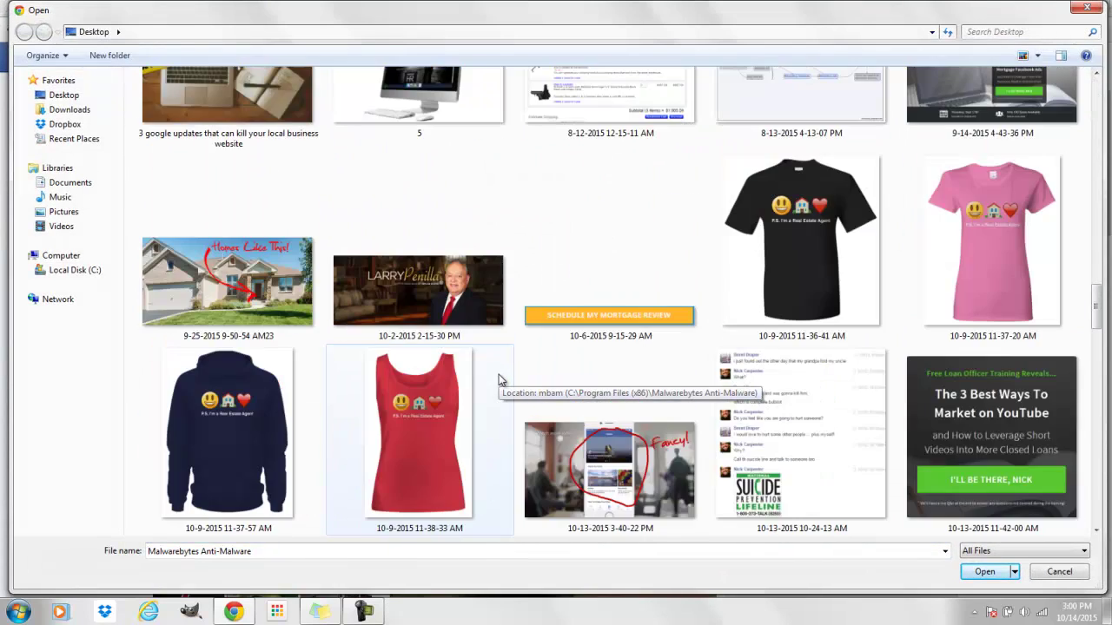
{"action": "scroll", "coordinate": [499, 379], "scroll_direction": "down", "scroll_amount": 3}
{"action": "double_click", "coordinate": [286, 448]}
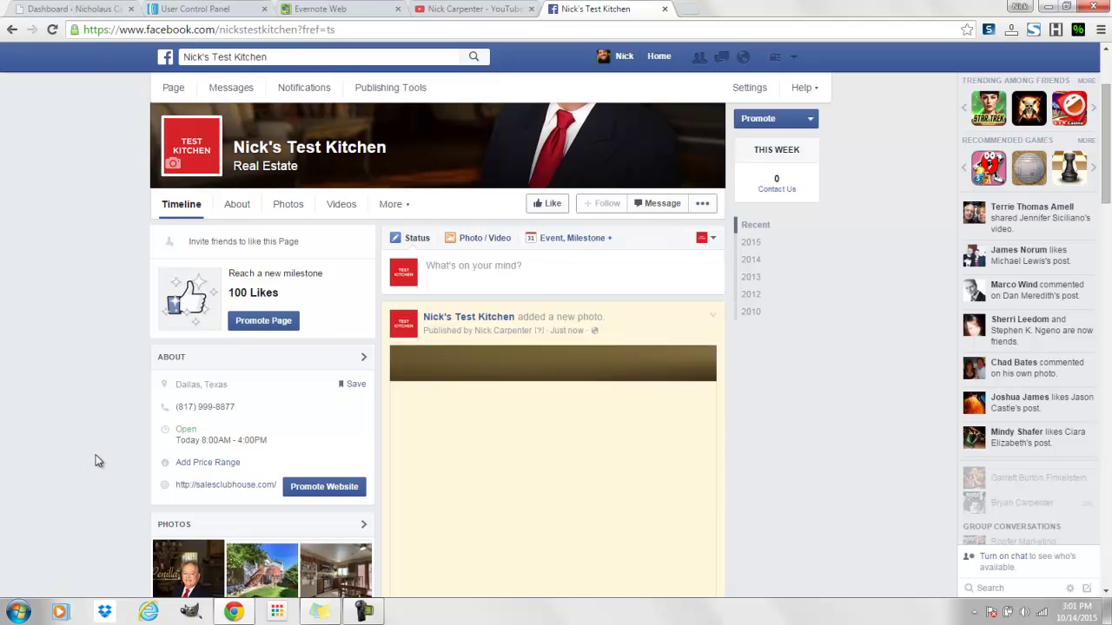
{"action": "scroll", "coordinate": [95, 461], "scroll_direction": "down", "scroll_amount": 1}
{"action": "scroll", "coordinate": [98, 462], "scroll_direction": "down", "scroll_amount": 1}
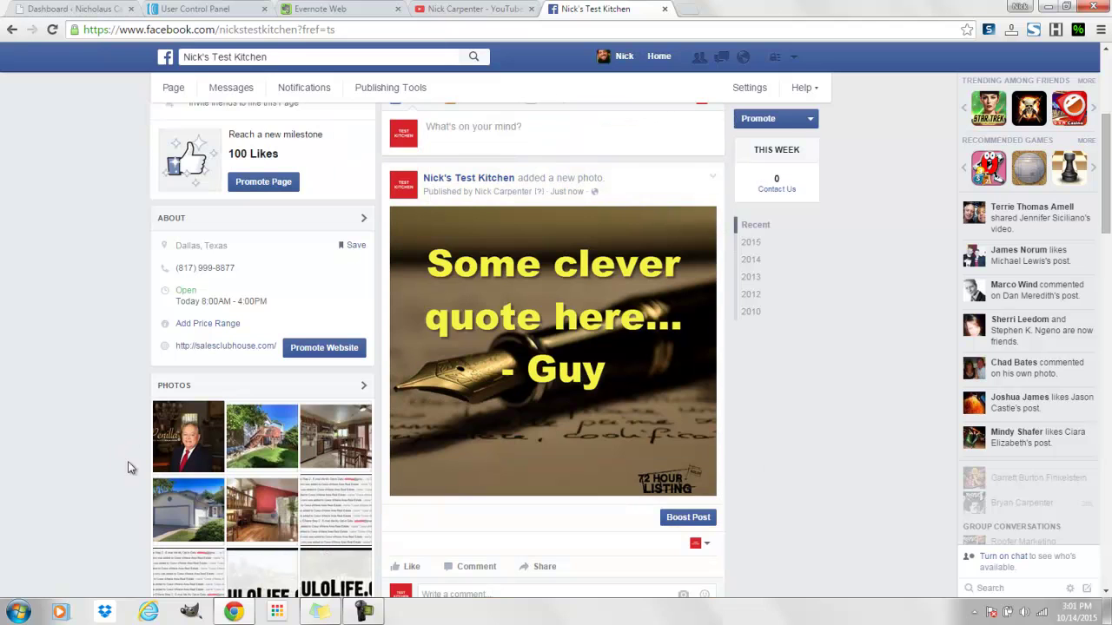
- Search Google for 'snagit' in a new Chrome tab to reach TechSmith's Snagit page
{"action": "left_click", "coordinate": [691, 12]}
{"action": "type", "text": "sna"}
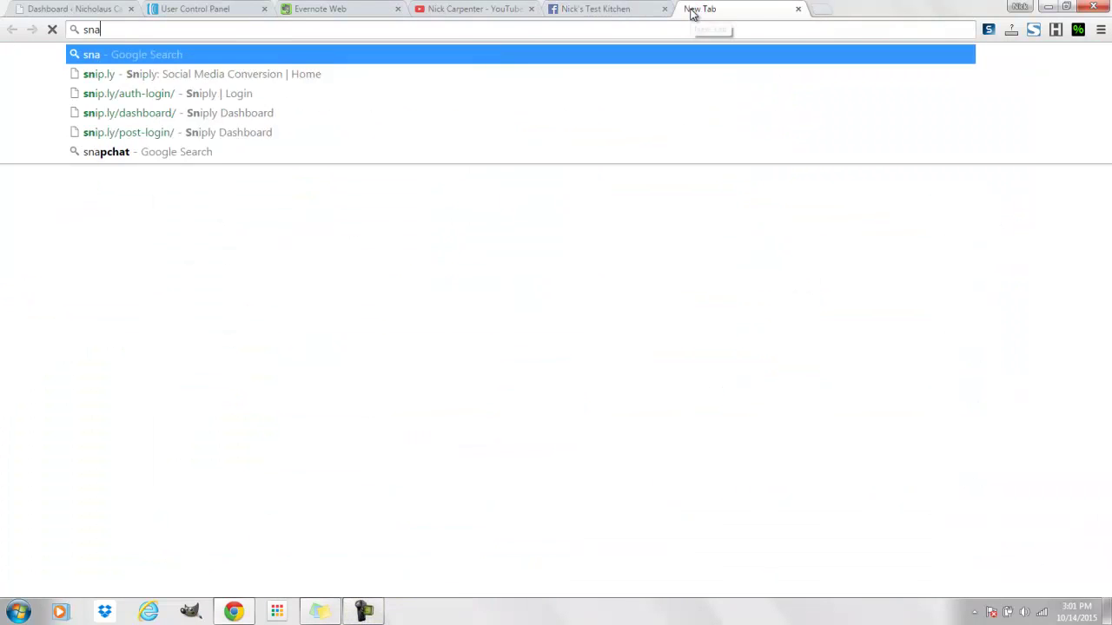
{"action": "type", "text": "git"}
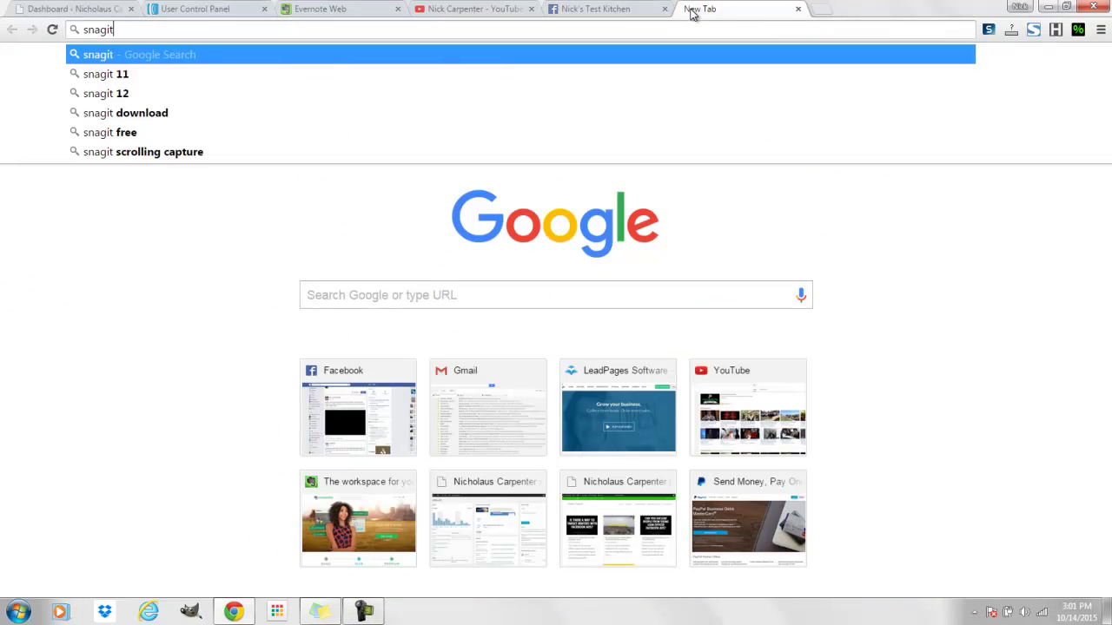
{"action": "key", "text": "Return"}
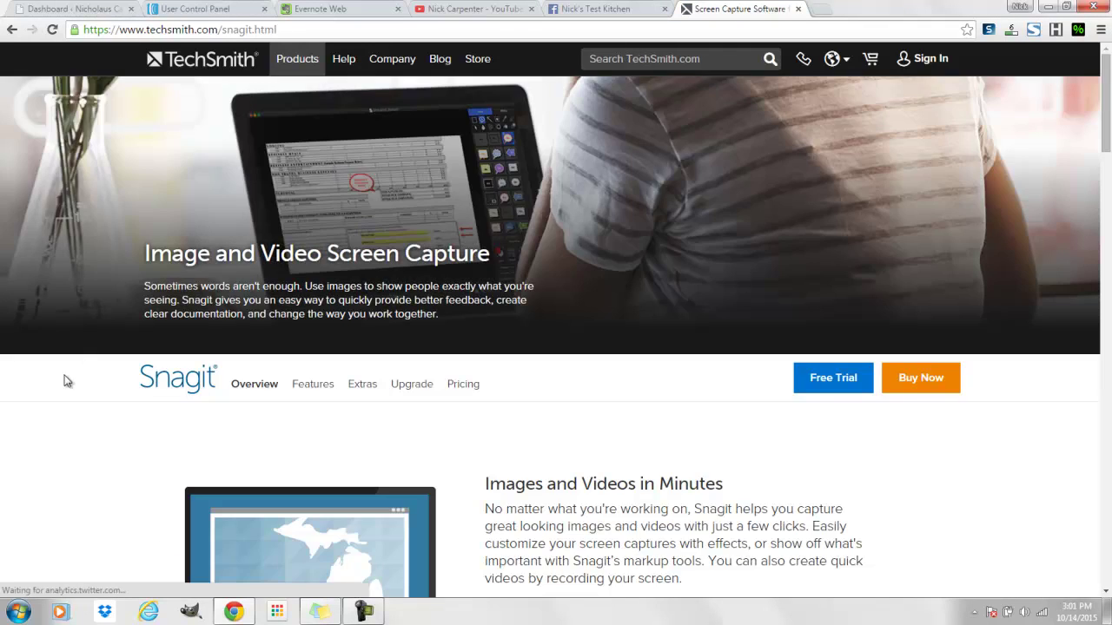
{"action": "scroll", "coordinate": [65, 384], "scroll_direction": "down", "scroll_amount": 5}
{"action": "scroll", "coordinate": [60, 386], "scroll_direction": "up", "scroll_amount": 5}
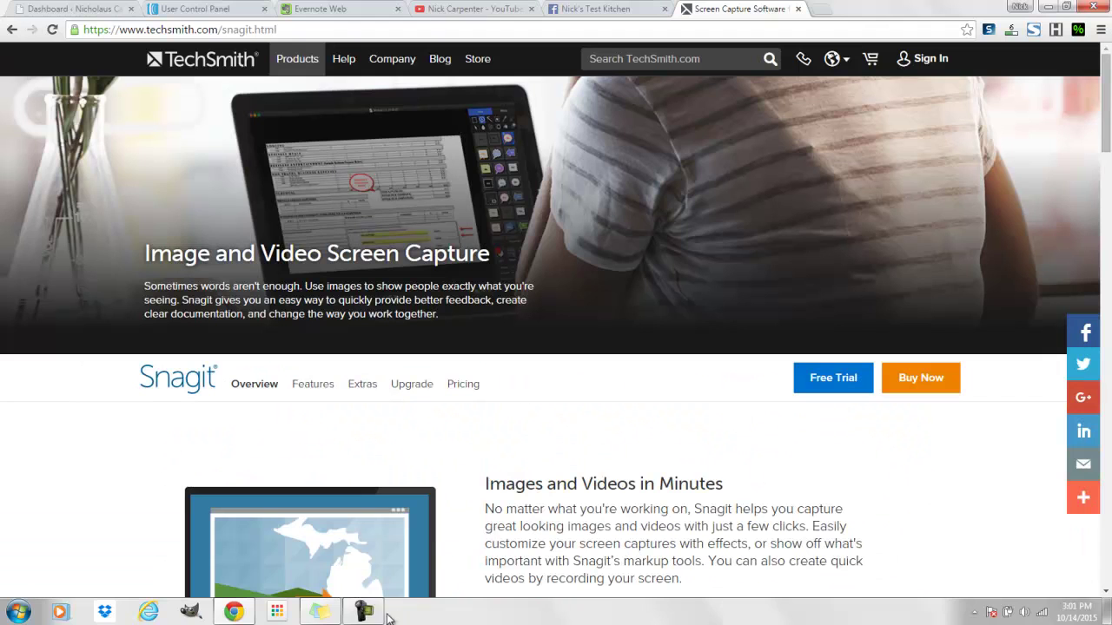